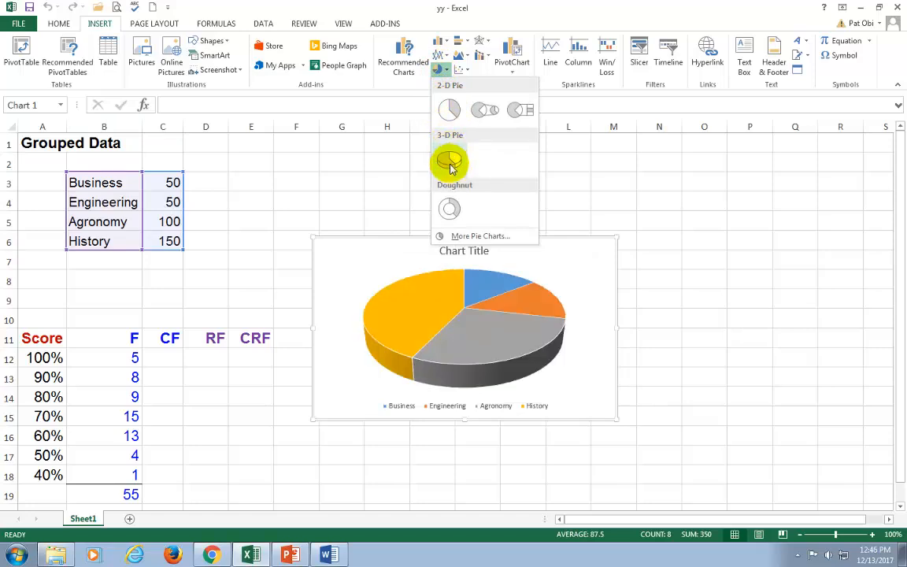
# Step: Insert a 3-D pie chart of the program enrollment data in B3:C6
pyautogui.click(450, 161)
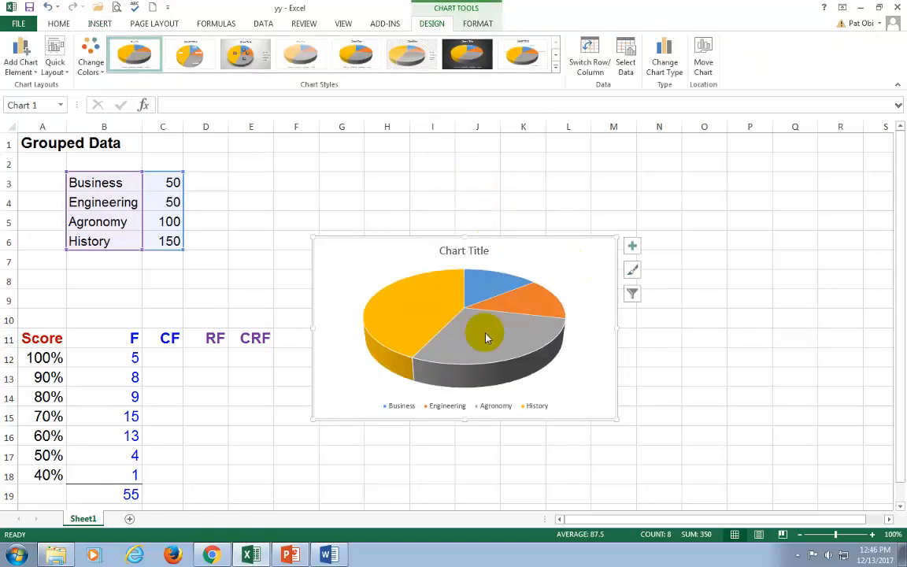
# Step: Switch to the PowerPoint presentation and view the Pie Chart and Frequency Distribution slides as a slide show
pyautogui.click(290, 555)
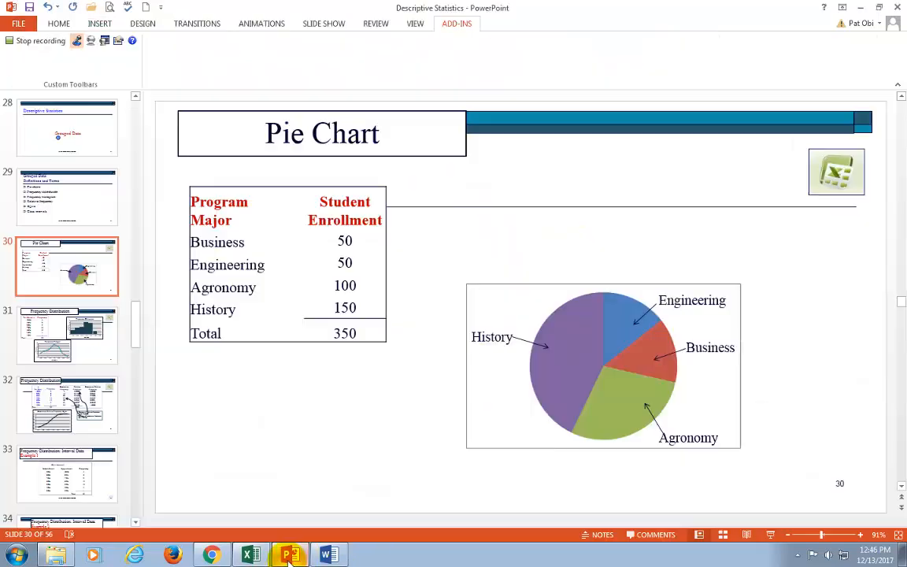
pyautogui.click(770, 535)
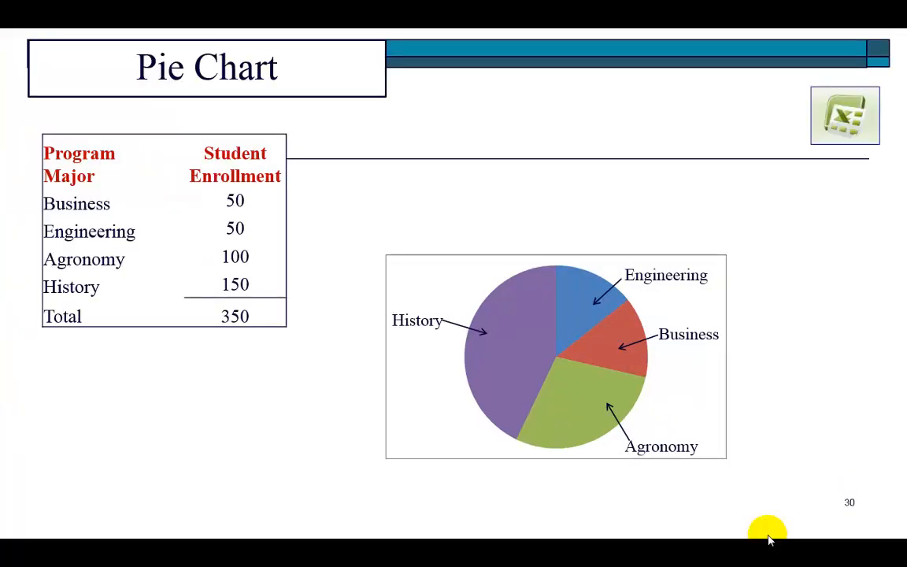
pyautogui.click(770, 540)
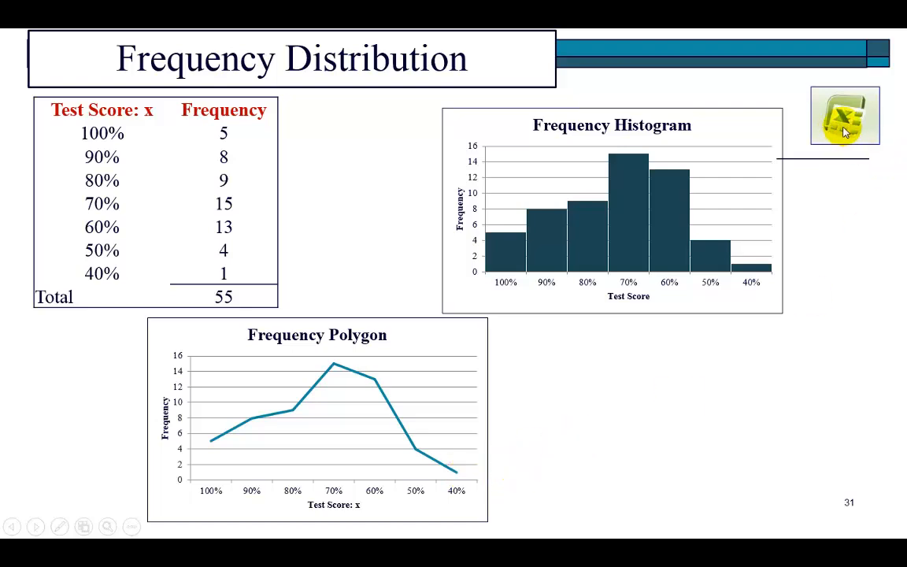
pyautogui.press('Escape')
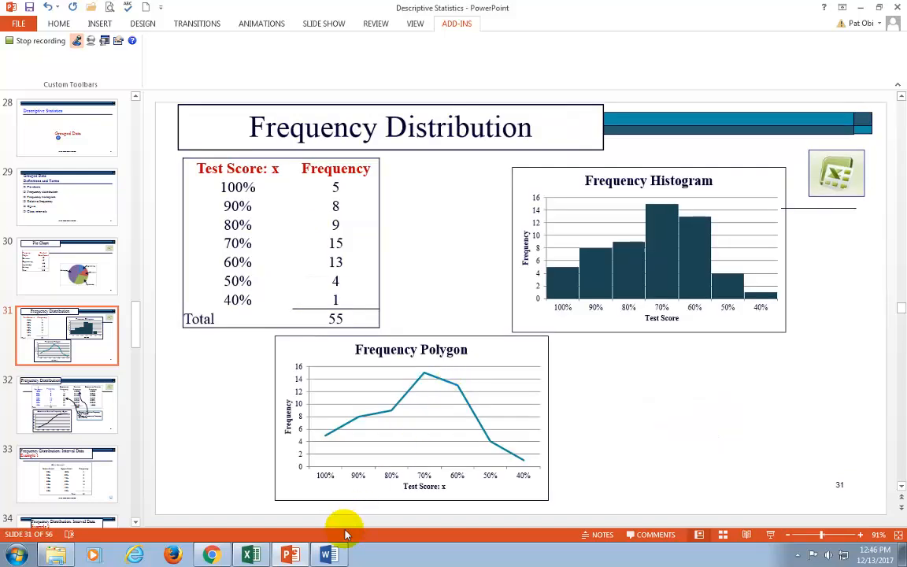
# Step: Switch back to Excel and delete the 3-D pie chart from the sheet
pyautogui.click(251, 556)
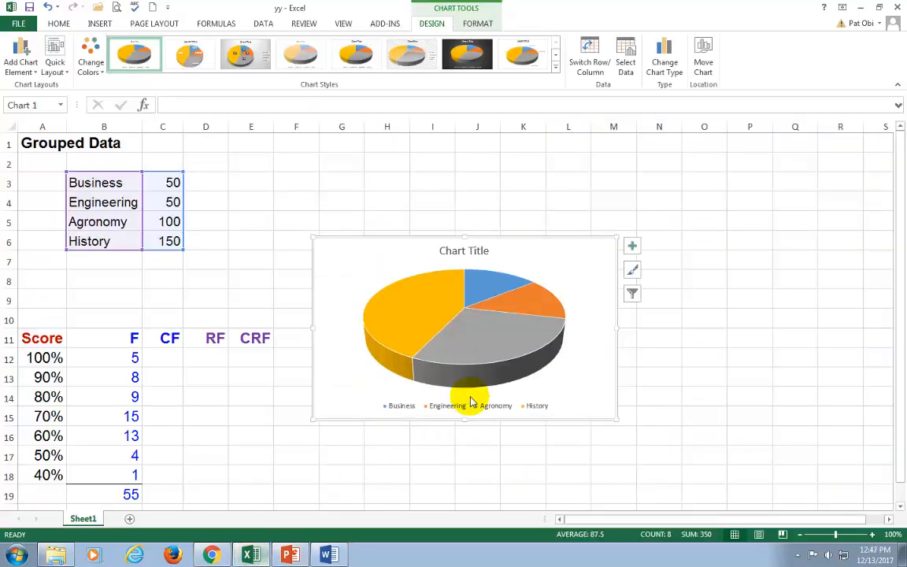
pyautogui.click(165, 281)
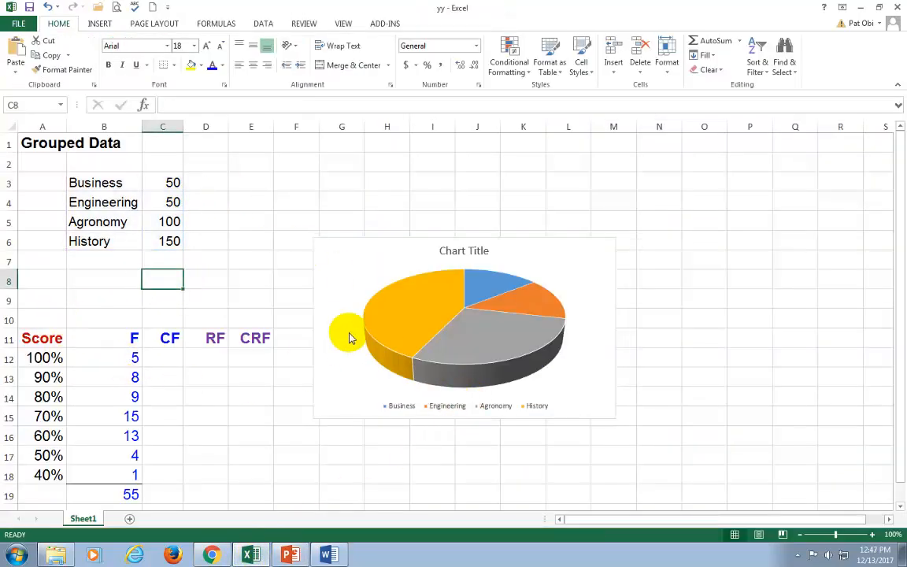
pyautogui.click(355, 286)
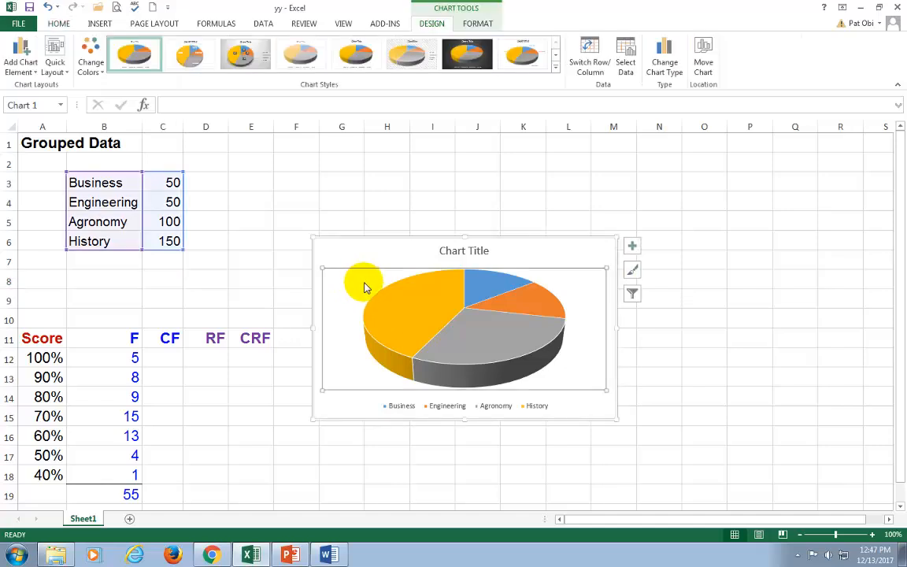
pyautogui.moveTo(368, 253); pyautogui.dragTo(367, 256)
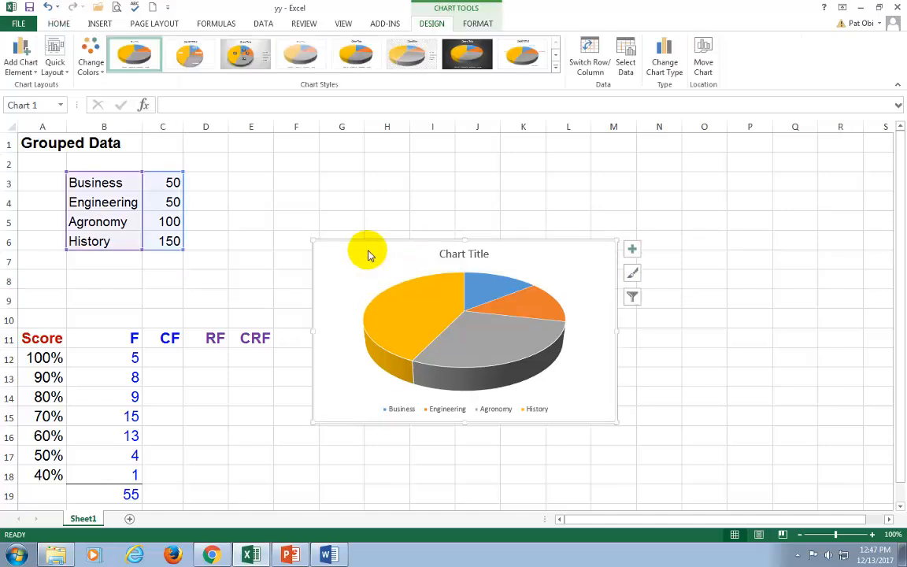
pyautogui.press('Delete')
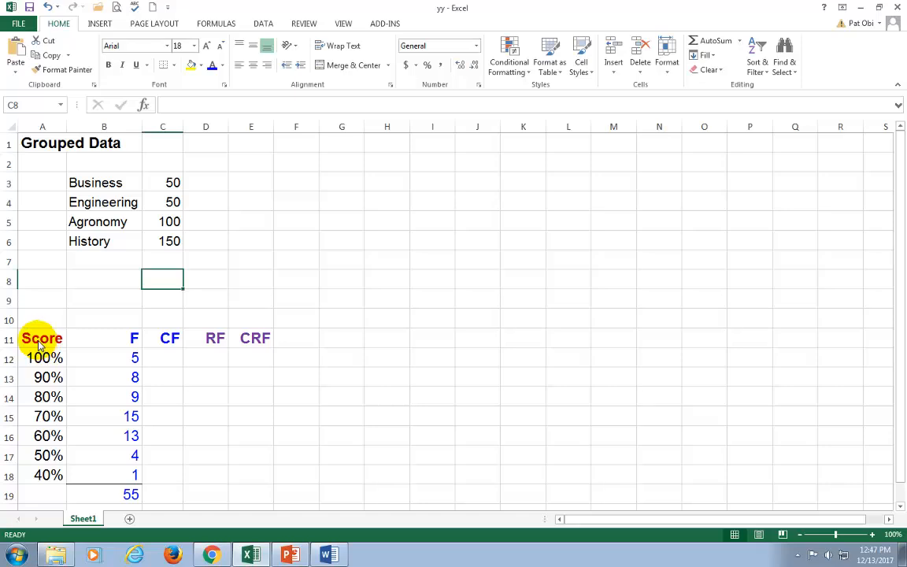
# Step: Insert a 2-D clustered column chart from the Score and F data in A11:B18
pyautogui.moveTo(38, 344); pyautogui.dragTo(90, 475)
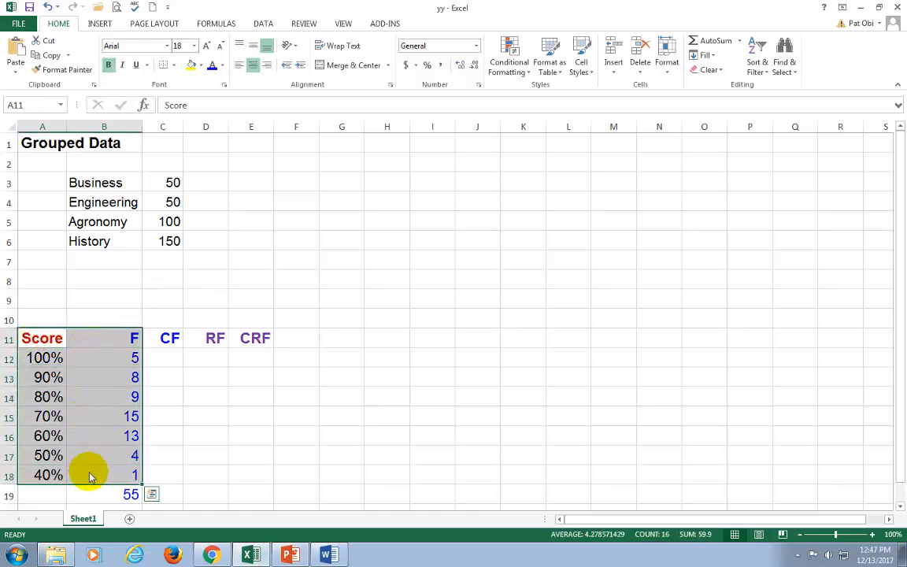
pyautogui.click(99, 24)
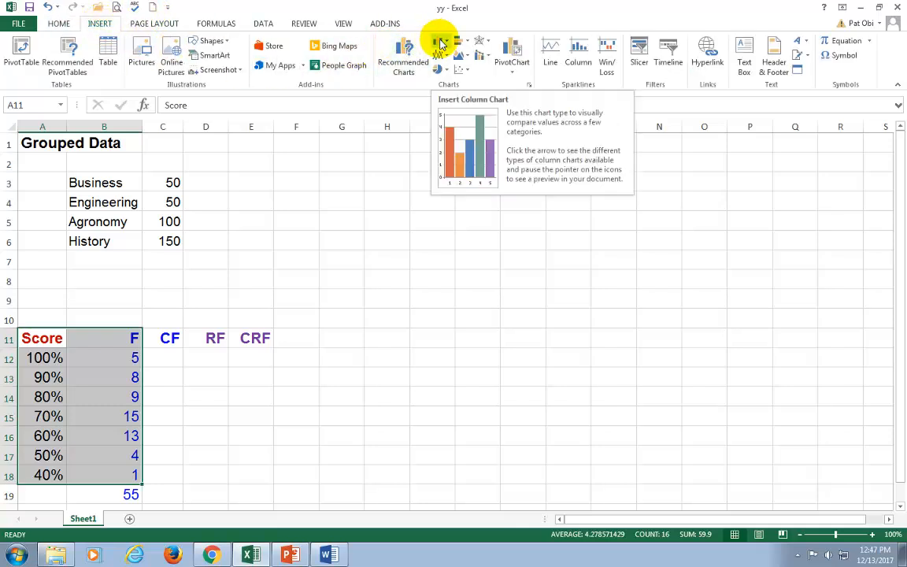
pyautogui.click(441, 44)
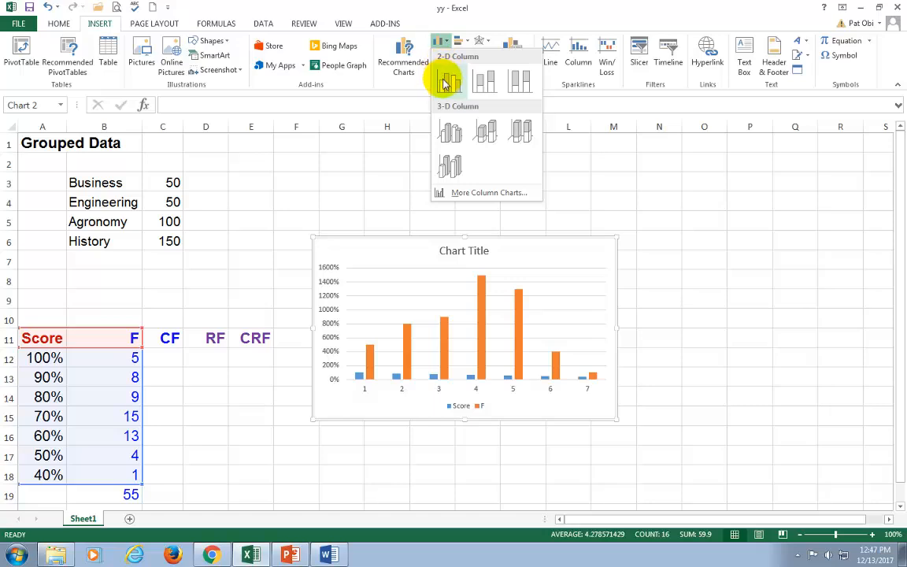
pyautogui.click(449, 83)
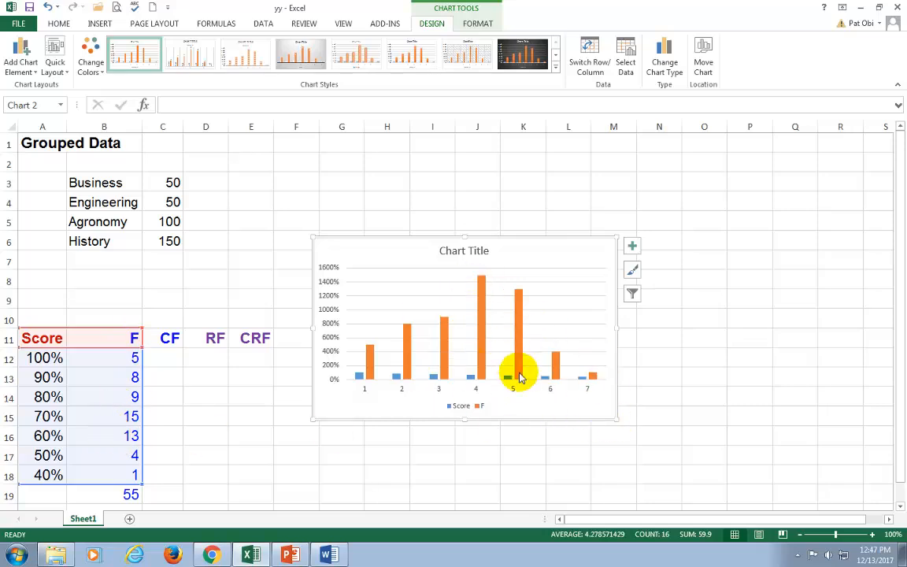
# Step: Remove the Score series from the column chart's data source
pyautogui.rightClick(551, 403)
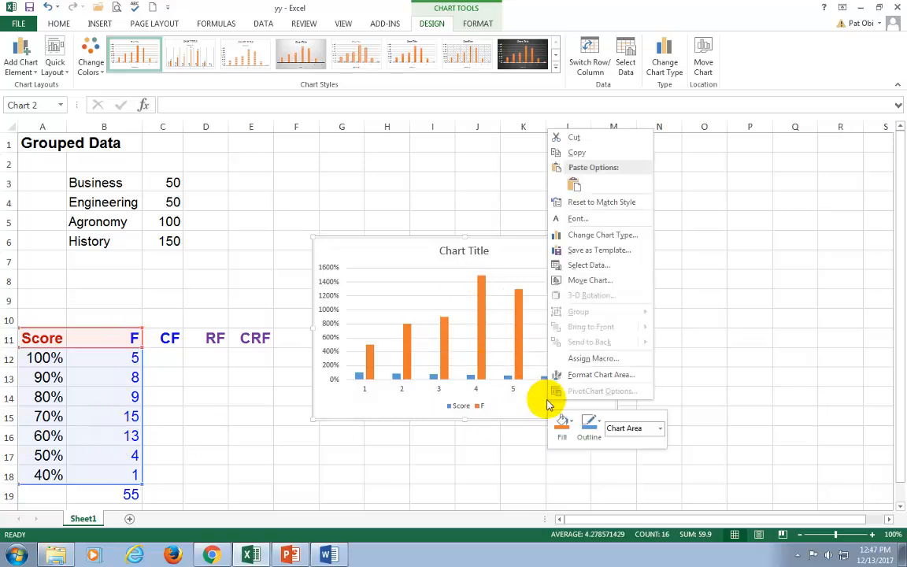
pyautogui.click(597, 266)
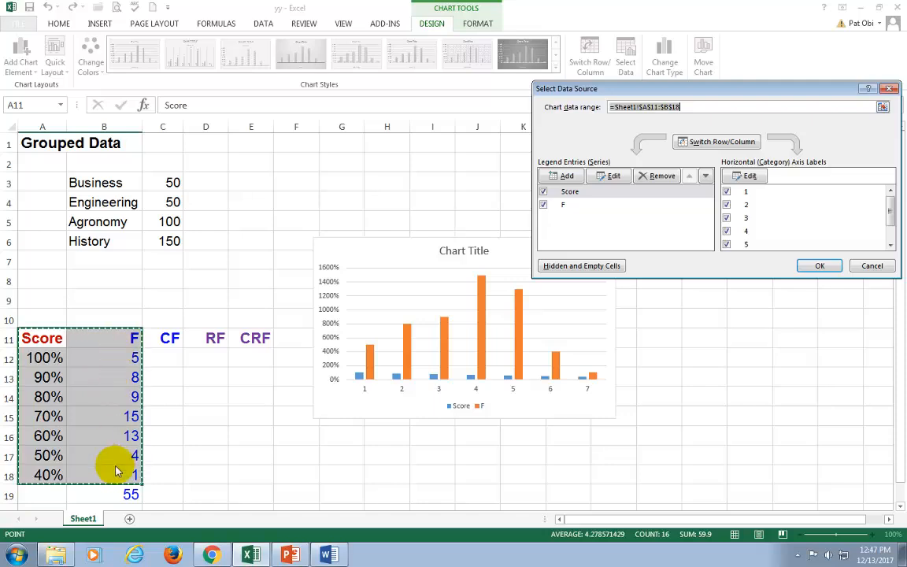
pyautogui.click(566, 192)
pyautogui.click(664, 177)
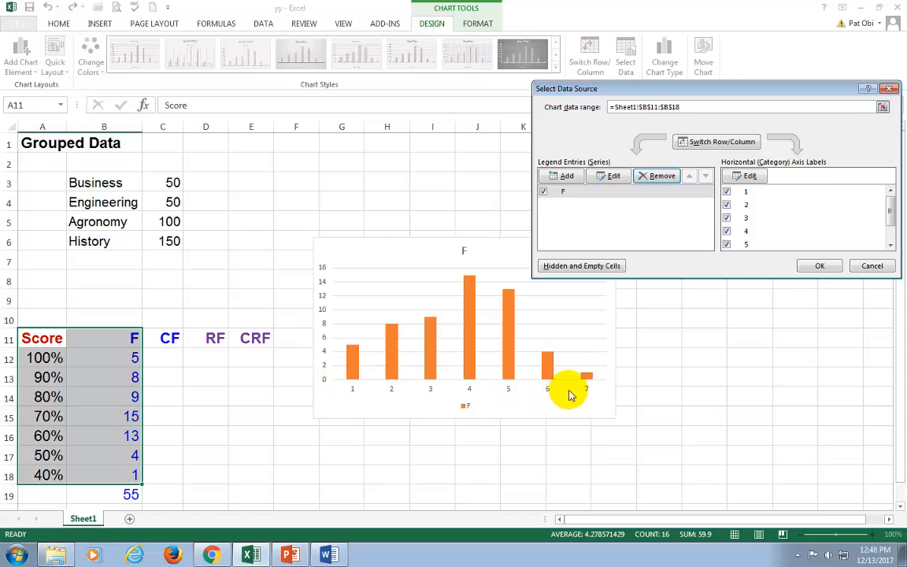
# Step: Set the chart's horizontal axis labels to the score percentages in A12:A18 and apply the data source changes
pyautogui.click(748, 176)
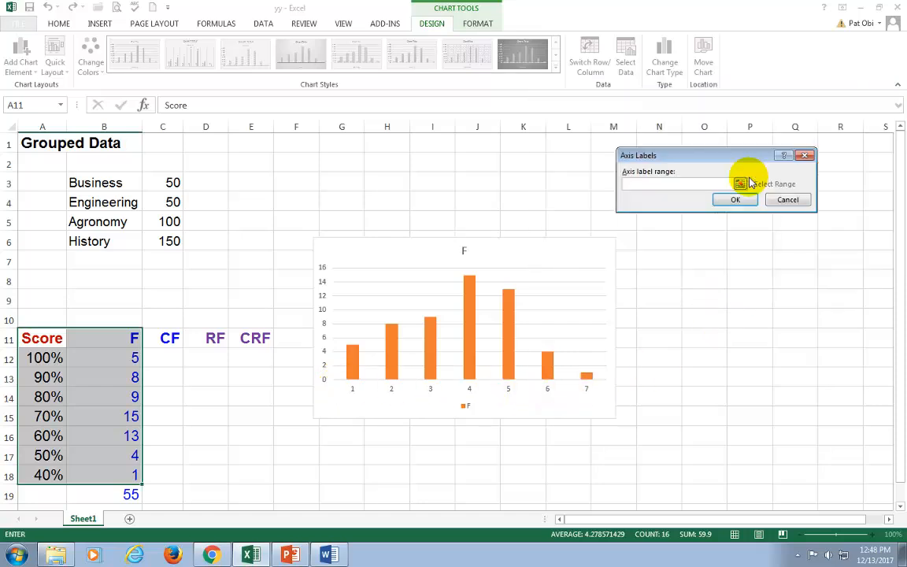
pyautogui.click(47, 363)
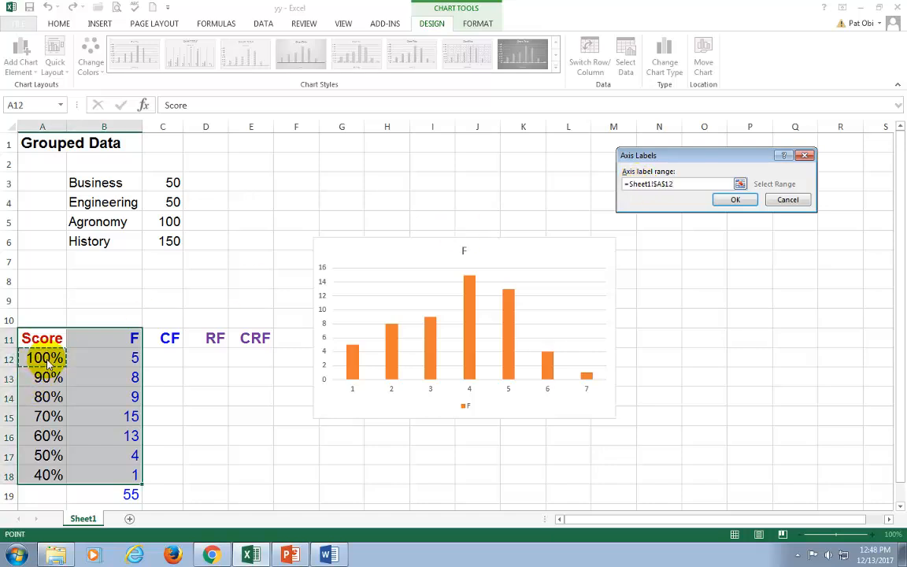
pyautogui.moveTo(47, 363); pyautogui.dragTo(45, 479)
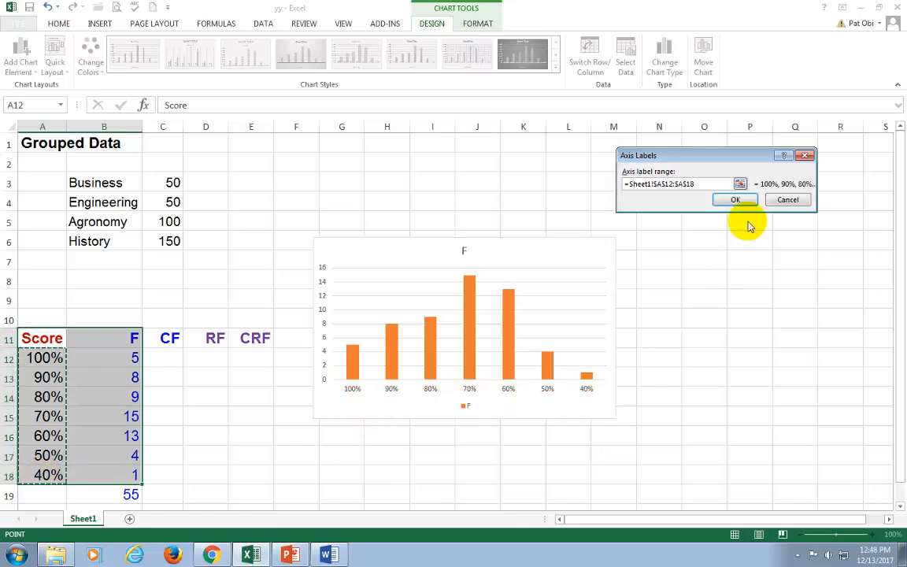
pyautogui.click(735, 199)
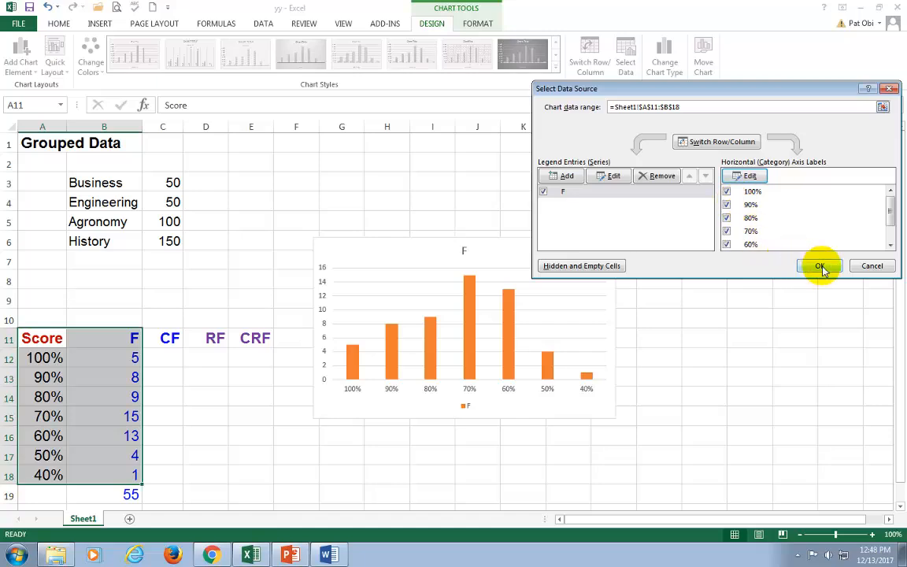
pyautogui.click(816, 267)
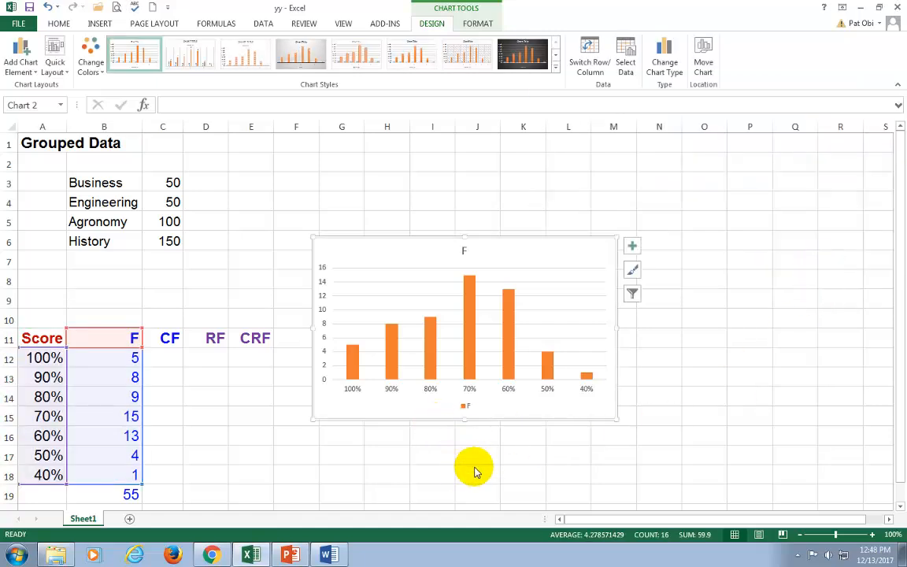
# Step: Switch to PowerPoint to examine the bars of the Frequency Histogram on the slide, and return to Excel
pyautogui.hotkey('alt', 'Tab')
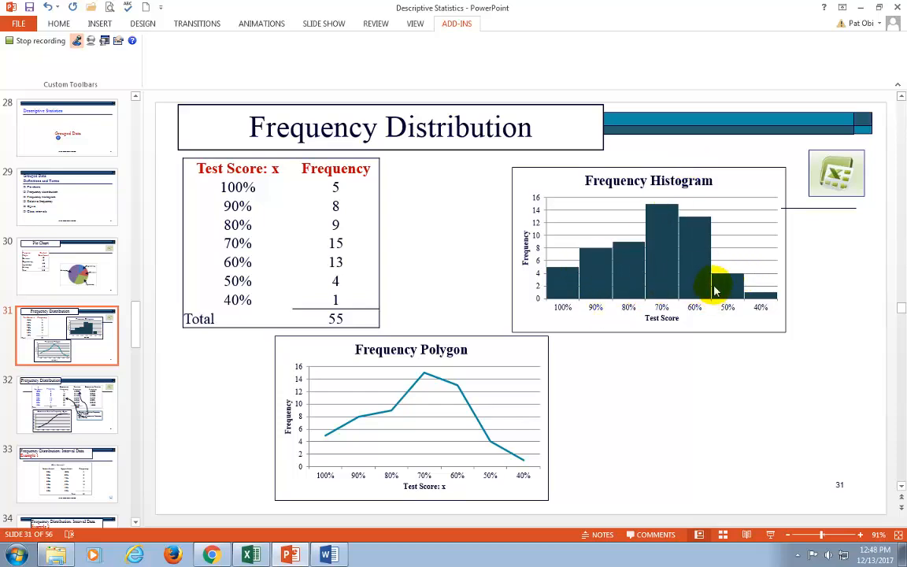
pyautogui.moveTo(699, 297)
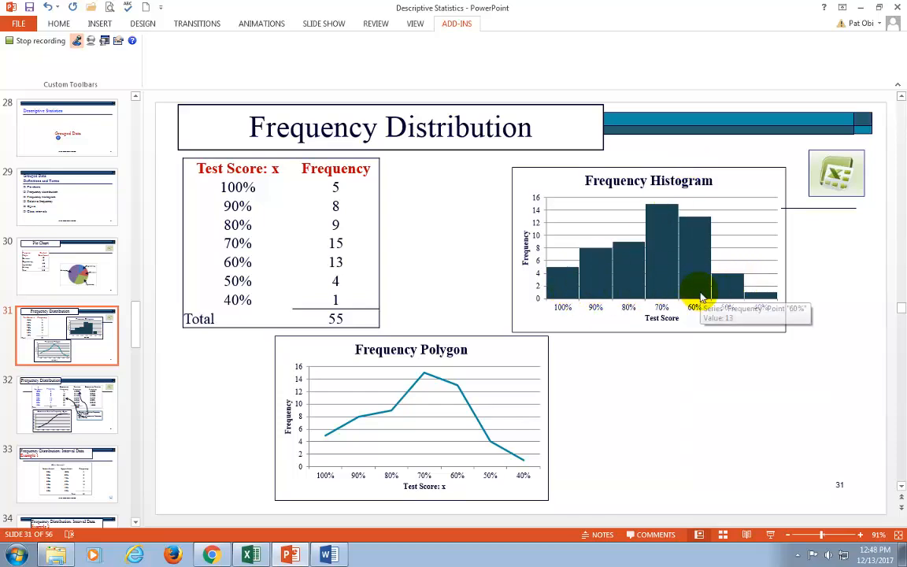
pyautogui.hotkey('alt', 'Tab')
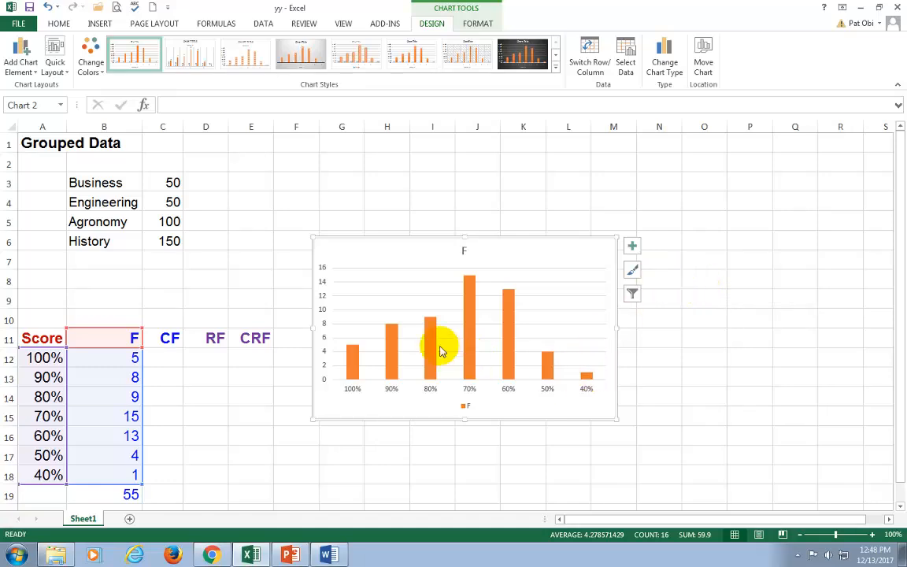
# Step: Set the gap width of the F data series to 0% so the columns form a histogram
pyautogui.rightClick(508, 344)
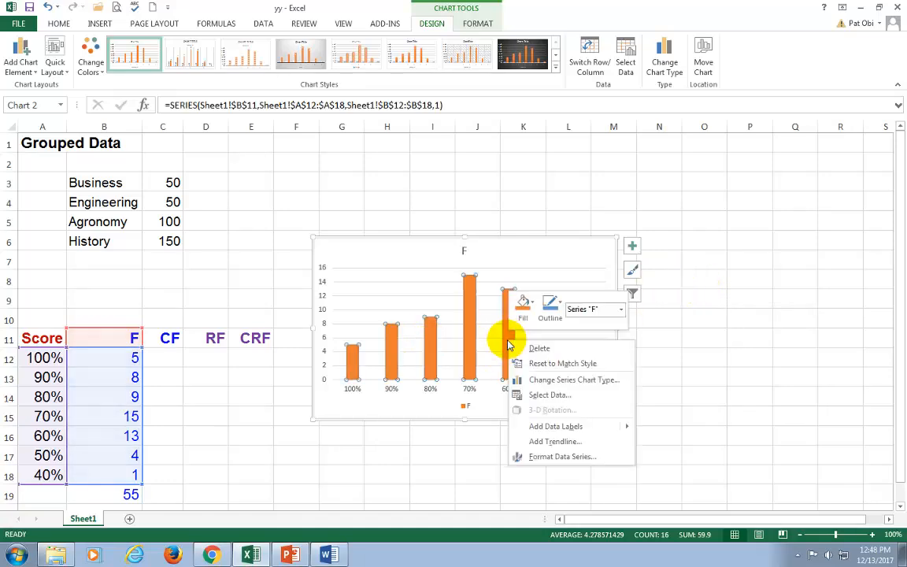
pyautogui.click(552, 458)
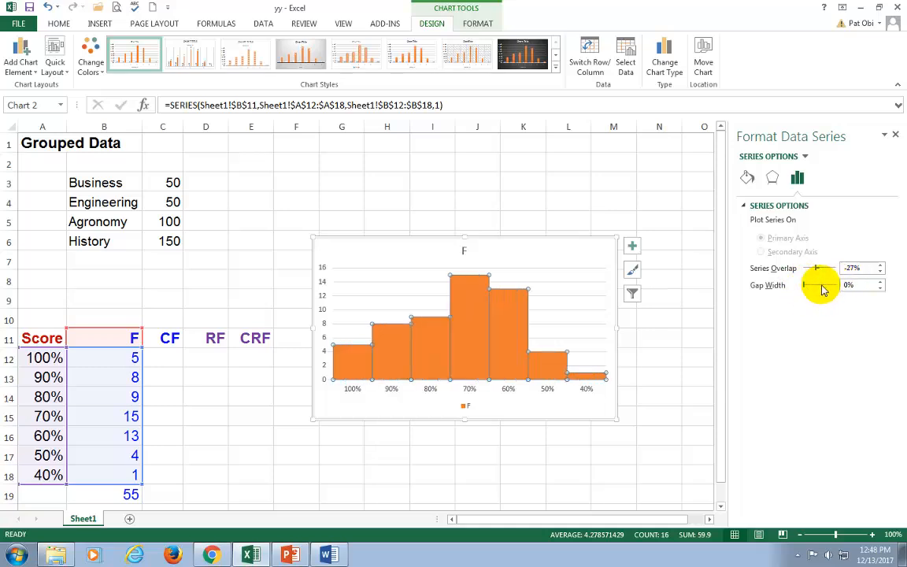
pyautogui.click(895, 135)
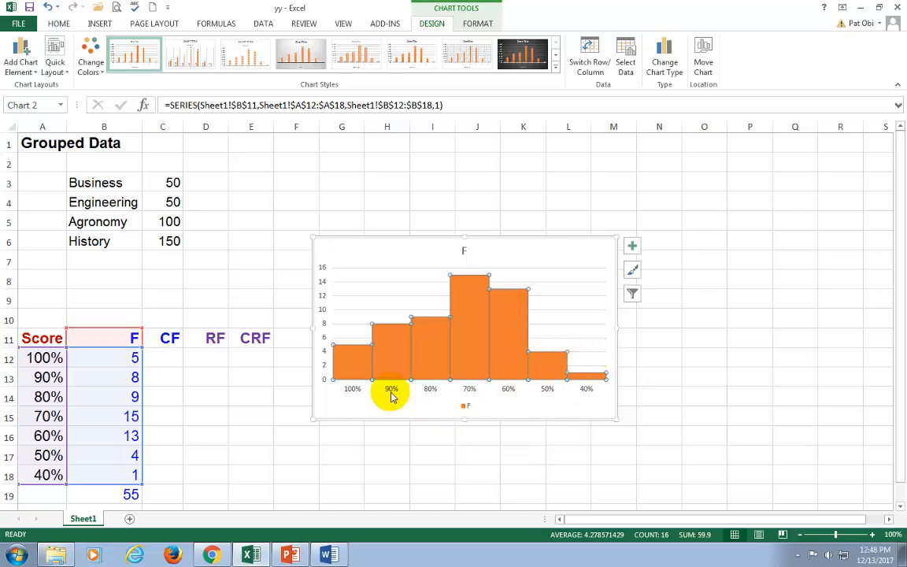
# Step: Add axis titles to the histogram and name the vertical axis "Freqency"
pyautogui.click(634, 248)
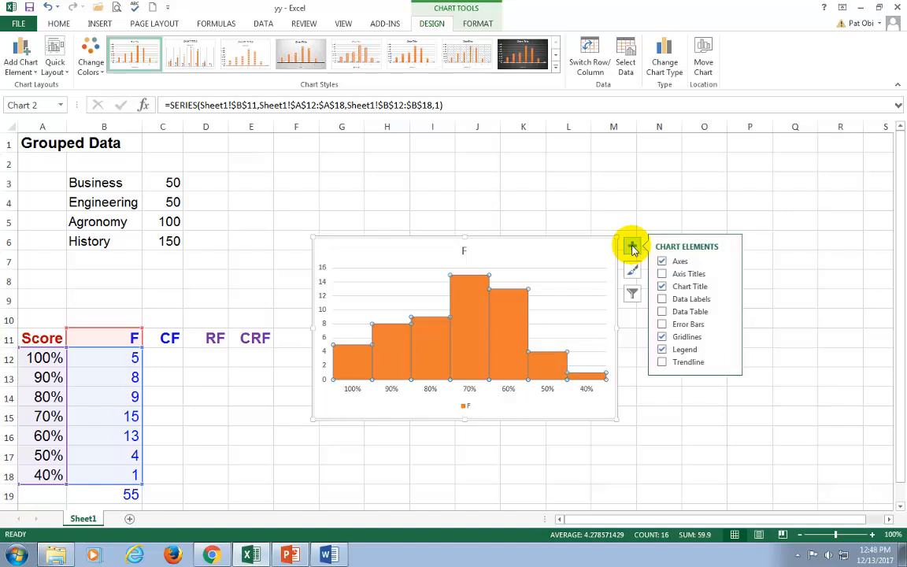
pyautogui.click(664, 276)
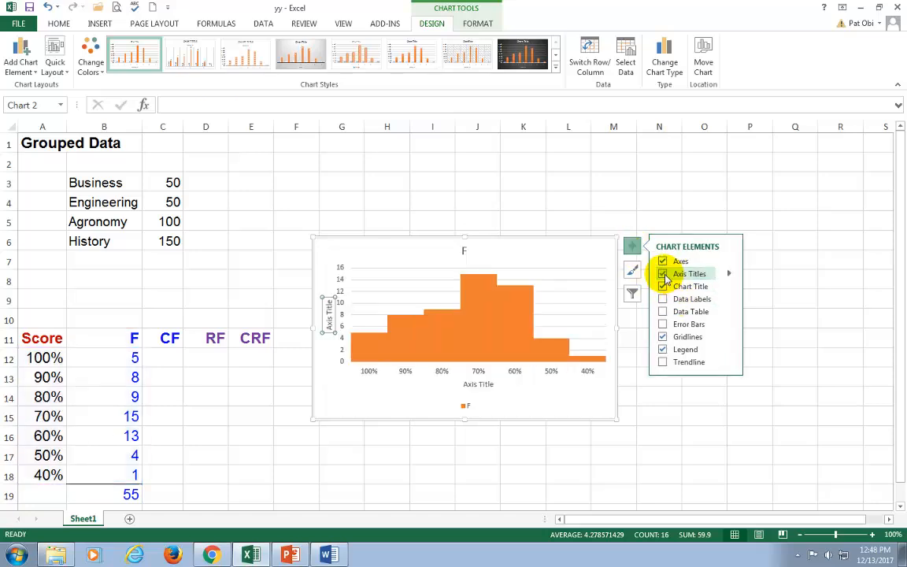
pyautogui.click(331, 327)
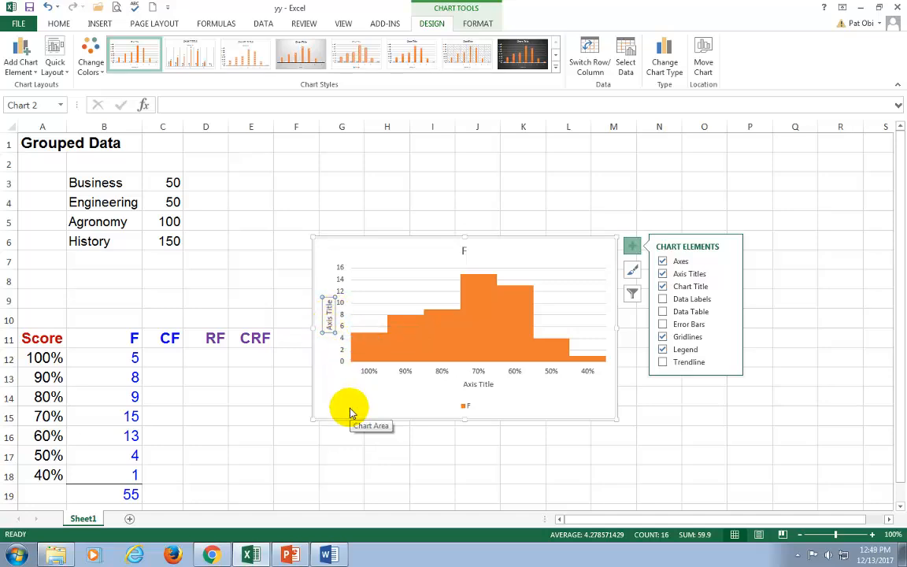
pyautogui.write('Freqency')
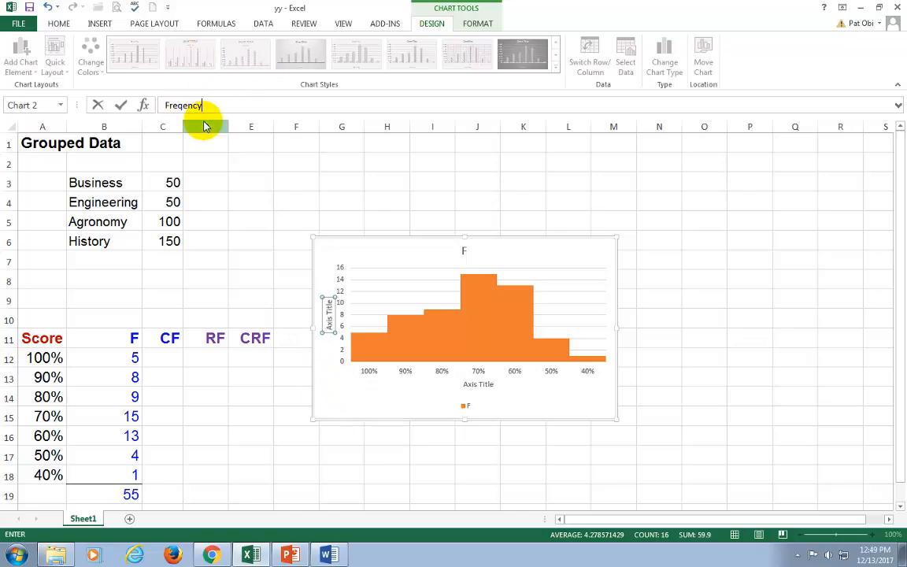
pyautogui.press('Return')
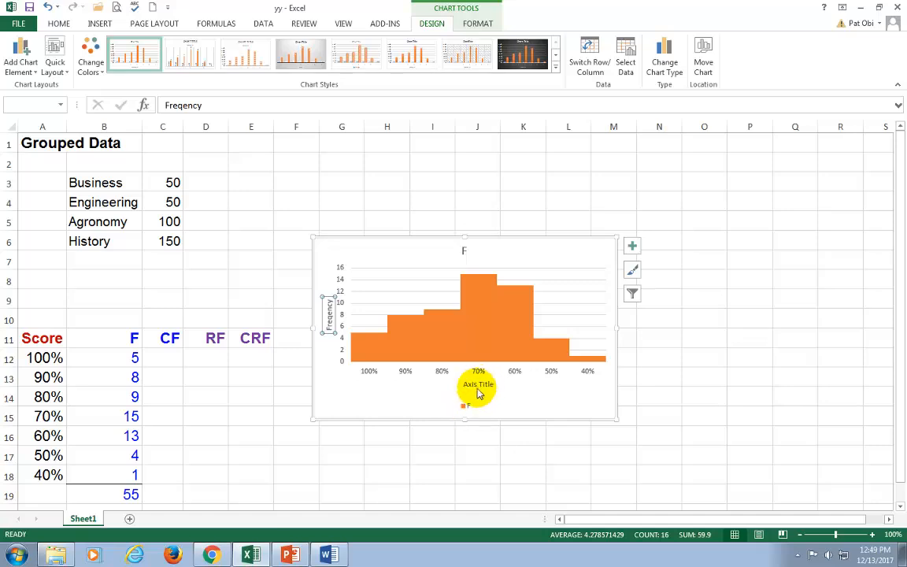
# Step: Set the histogram's horizontal axis title to "Score"
pyautogui.click(477, 389)
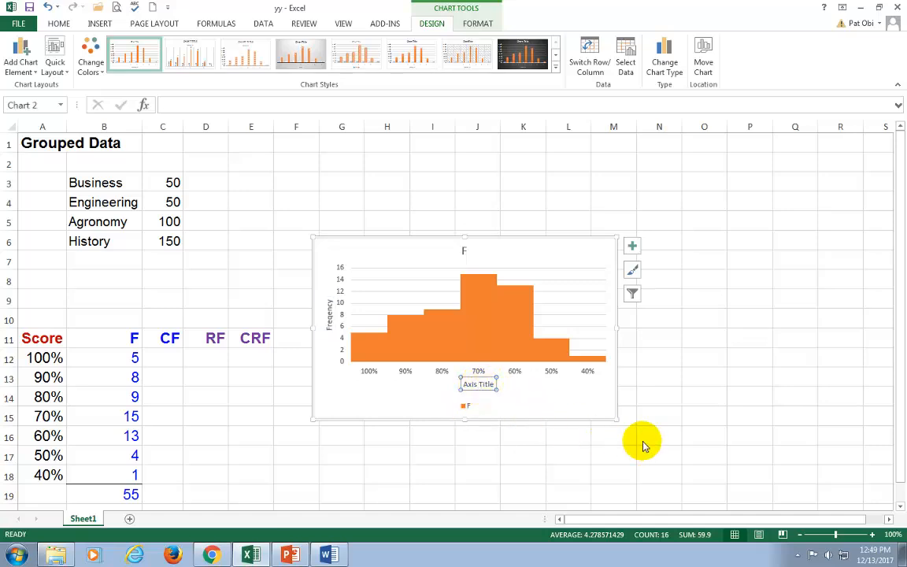
pyautogui.write('Score')
pyautogui.press('Return')
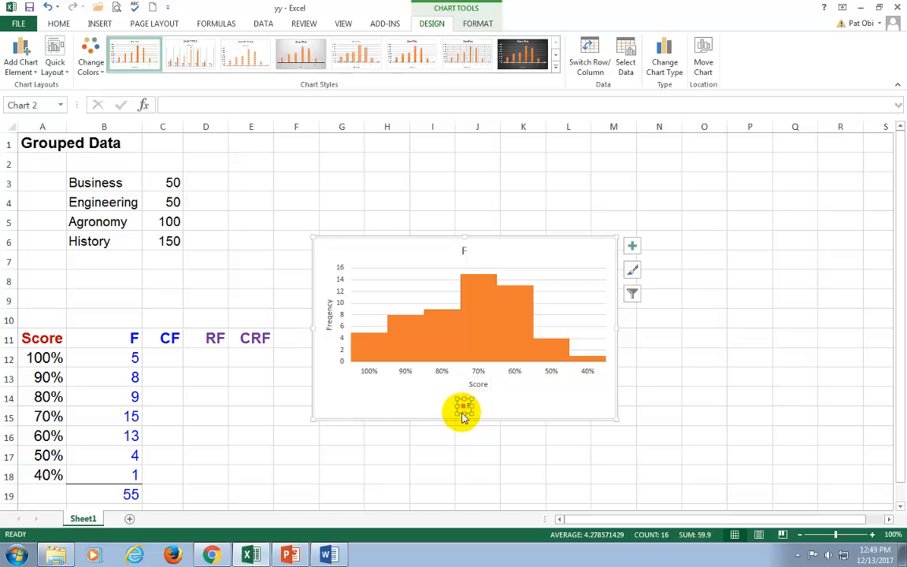
# Step: Delete the histogram's legend and set its chart title to "Frequency Histogram"
pyautogui.click(464, 414)
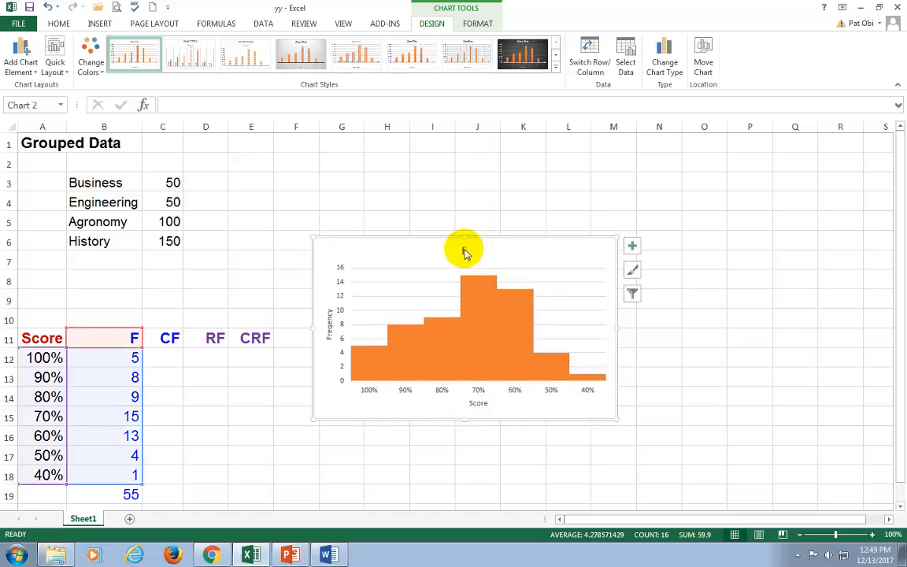
pyautogui.click(463, 250)
pyautogui.write('Frequency Histogram')
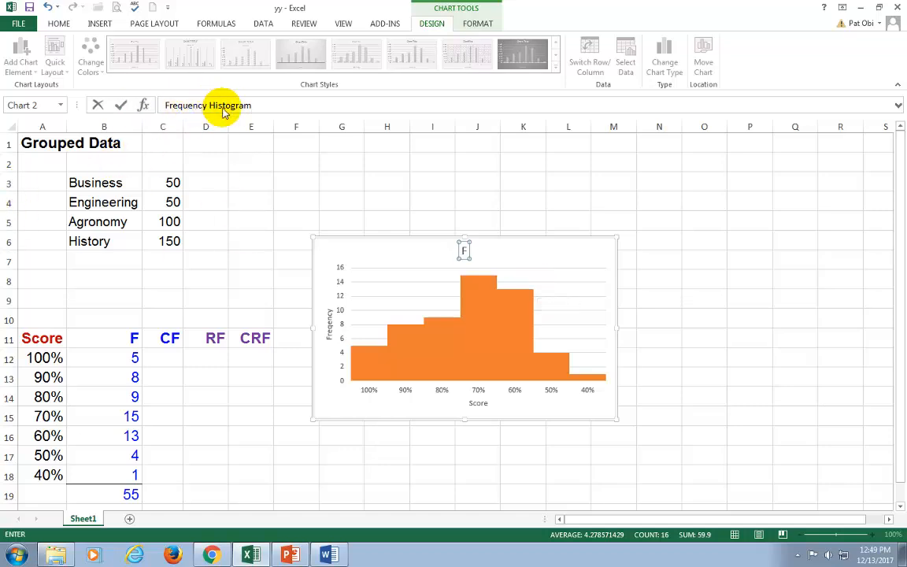
pyautogui.press('Return')
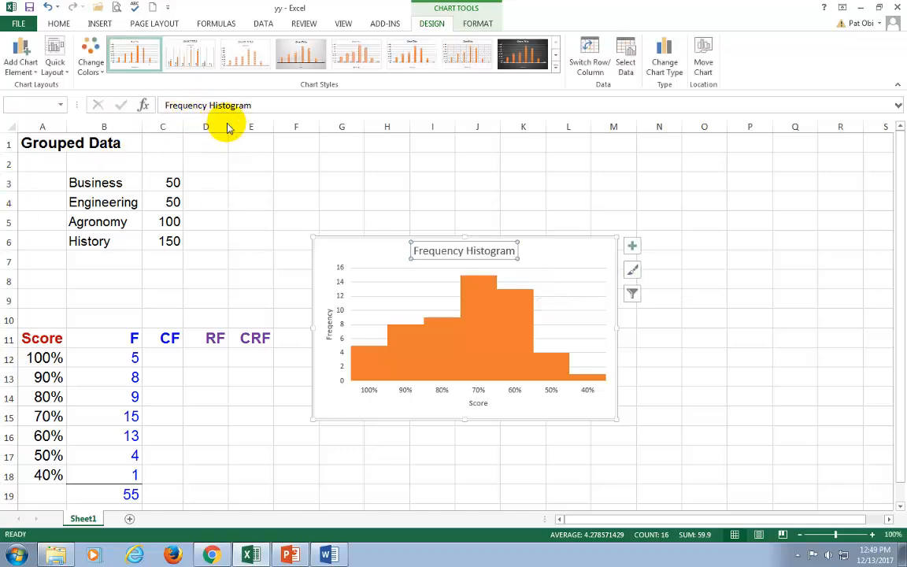
# Step: Move the histogram up and across the sheet so it spans roughly columns K to Q beside the data
pyautogui.click(414, 202)
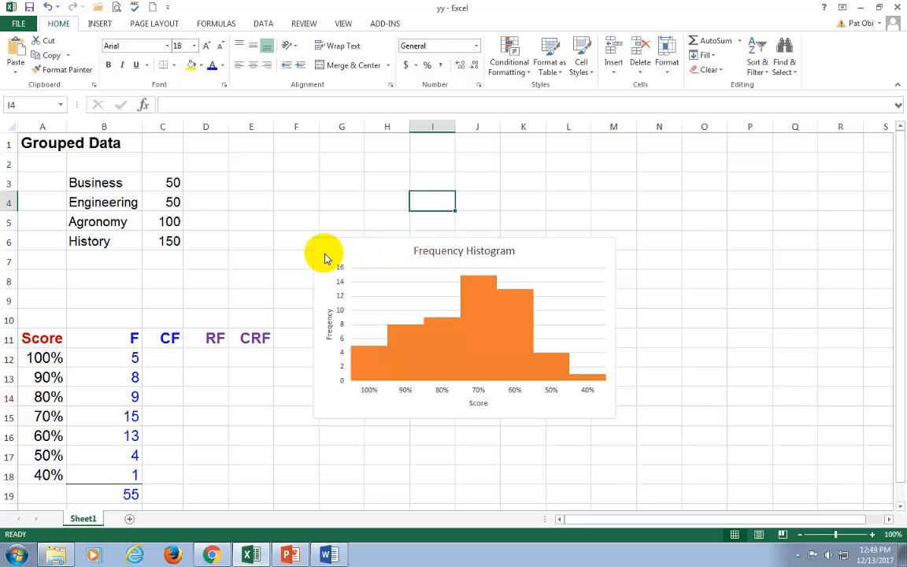
pyautogui.moveTo(326, 259); pyautogui.dragTo(544, 187)
pyautogui.click(433, 286)
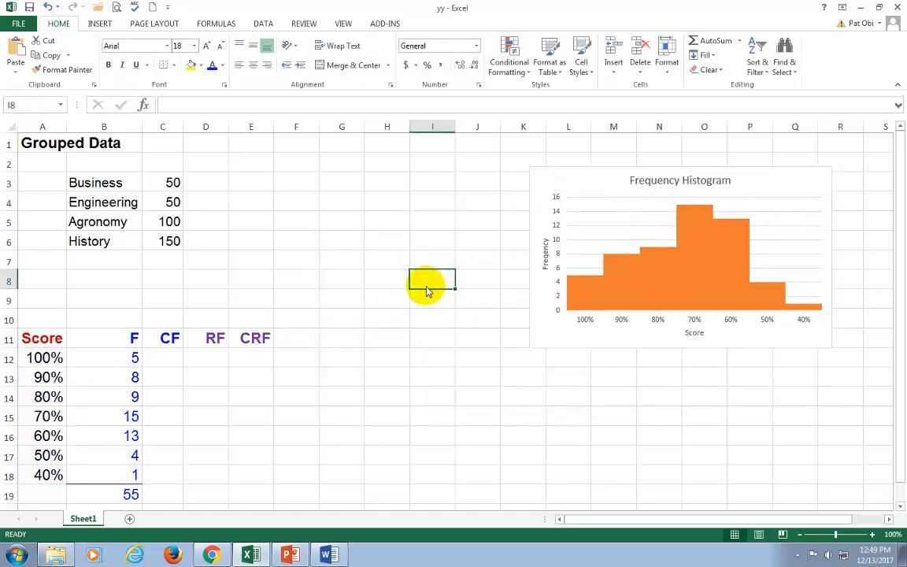
# Step: Insert a 2-D line chart from the Score and F data in A11:B18
pyautogui.moveTo(38, 339); pyautogui.dragTo(108, 482)
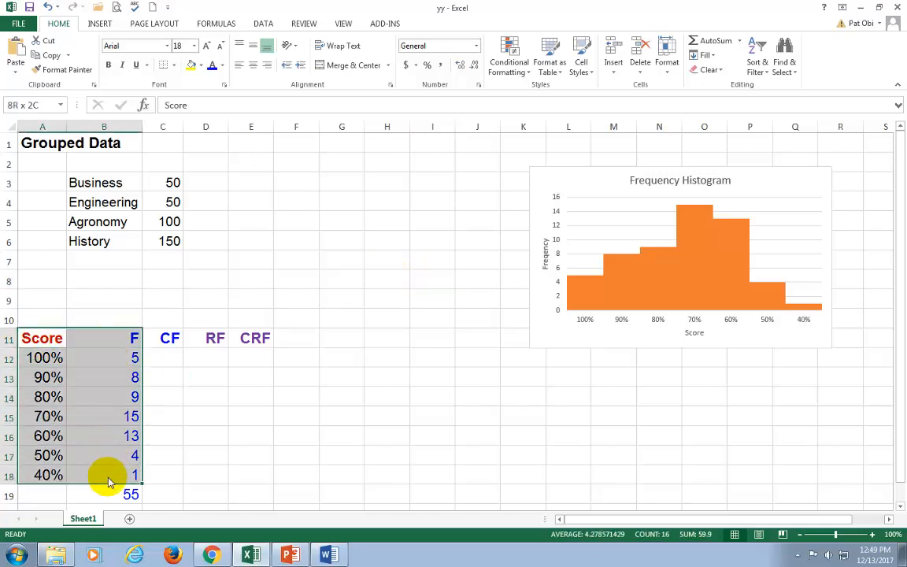
pyautogui.click(100, 24)
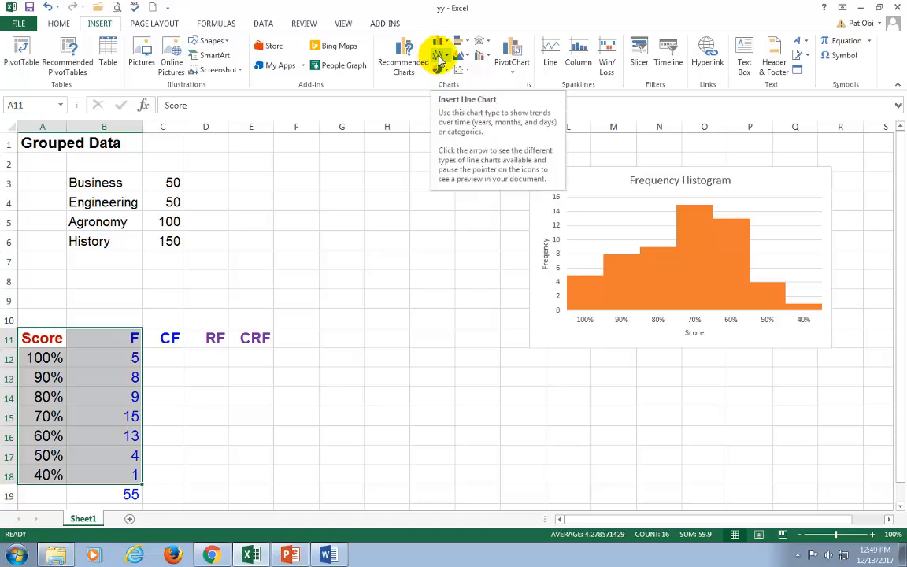
pyautogui.click(439, 60)
pyautogui.click(450, 97)
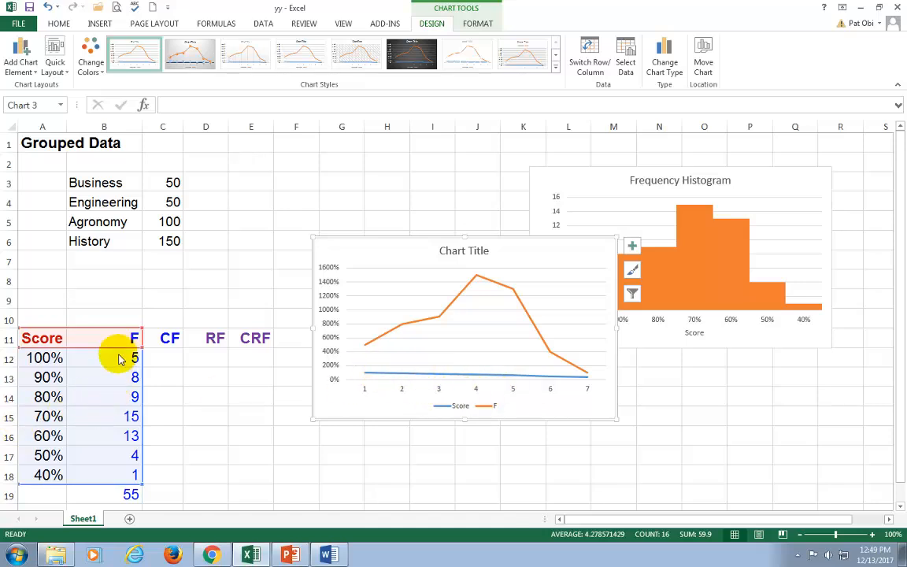
# Step: Remove the Score series from the line chart's data and use A12:A18 as its horizontal axis labels
pyautogui.rightClick(539, 405)
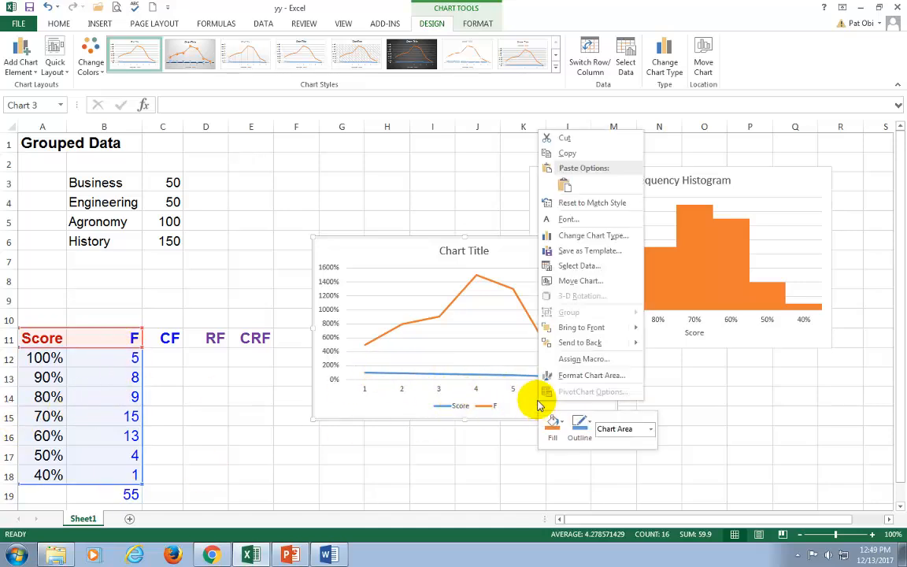
pyautogui.click(582, 267)
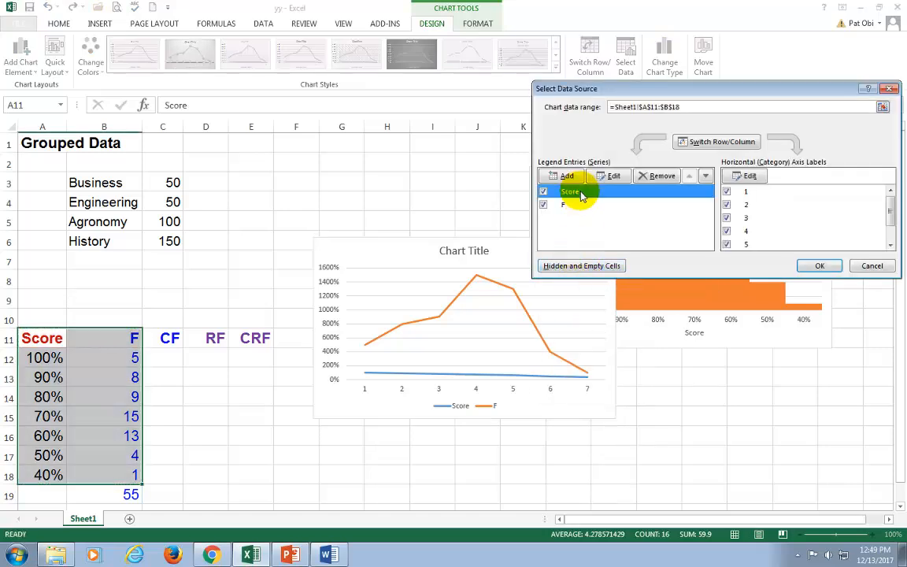
pyautogui.click(665, 177)
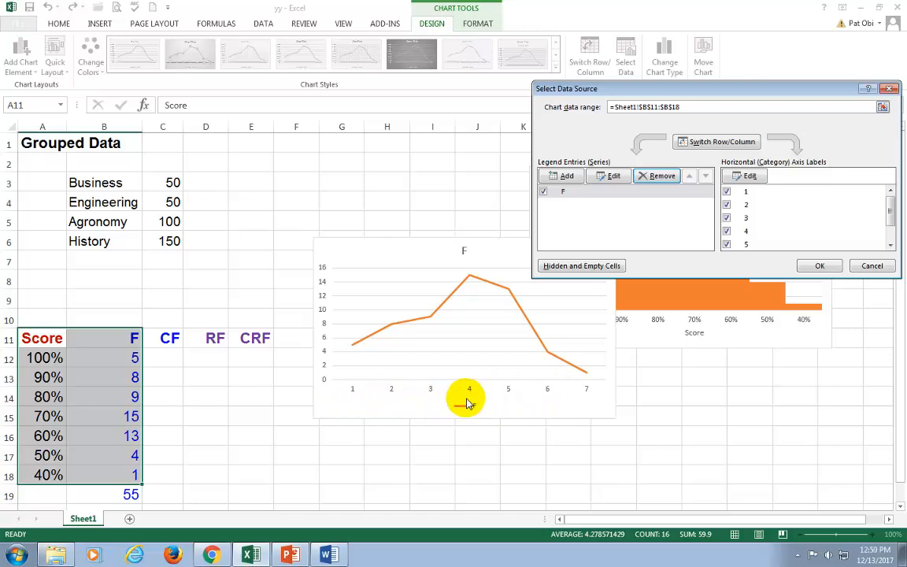
pyautogui.click(743, 175)
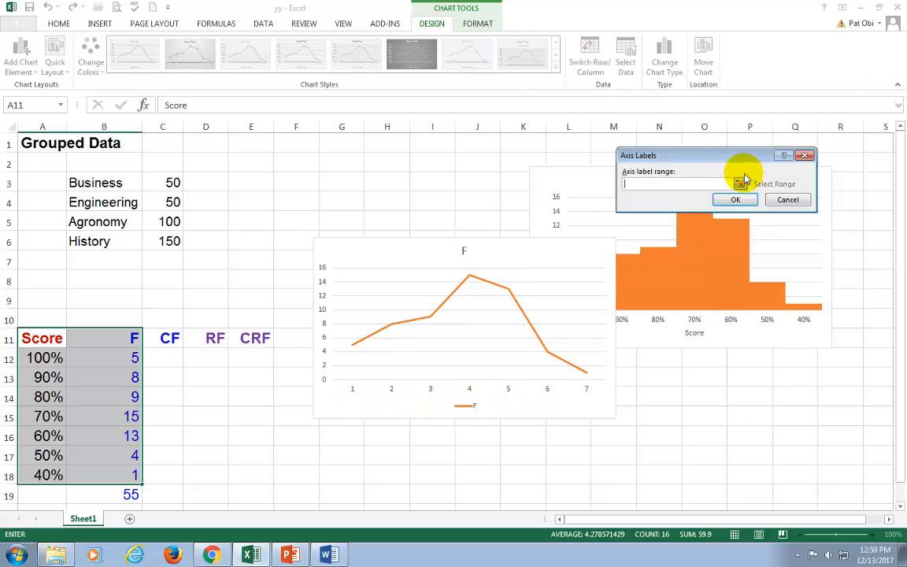
pyautogui.moveTo(39, 359); pyautogui.dragTo(37, 476)
pyautogui.click(737, 202)
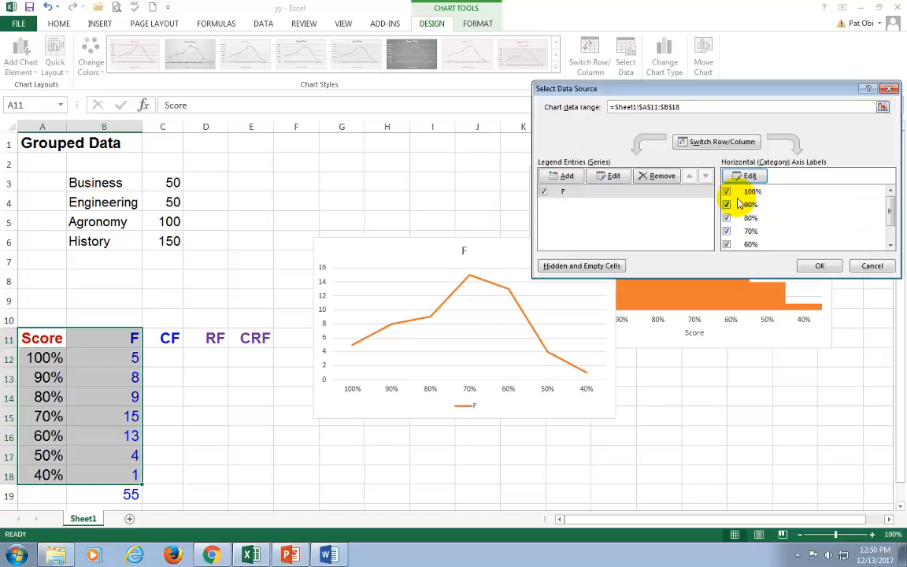
pyautogui.click(811, 266)
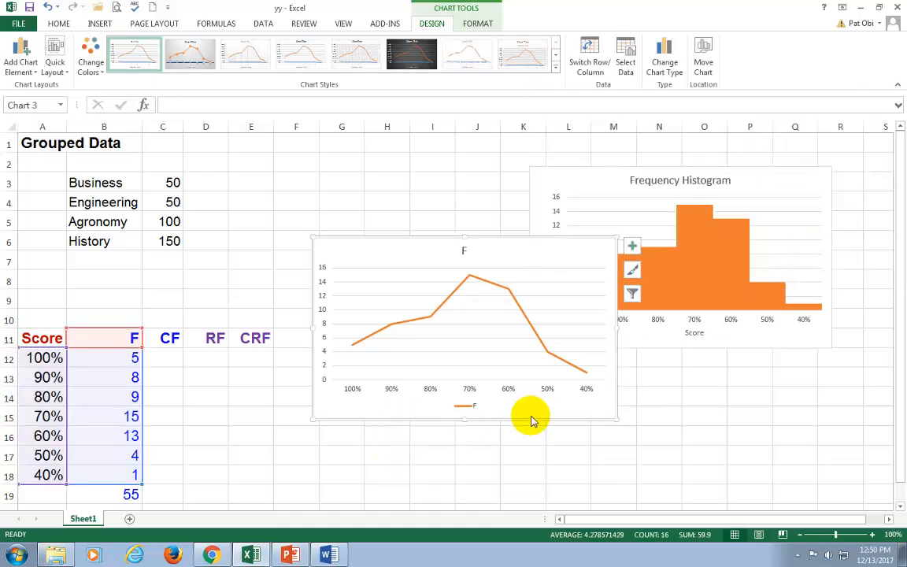
# Step: Delete the line chart's legend and move the chart up, partly over the Frequency Histogram
pyautogui.click(476, 412)
pyautogui.press('Delete')
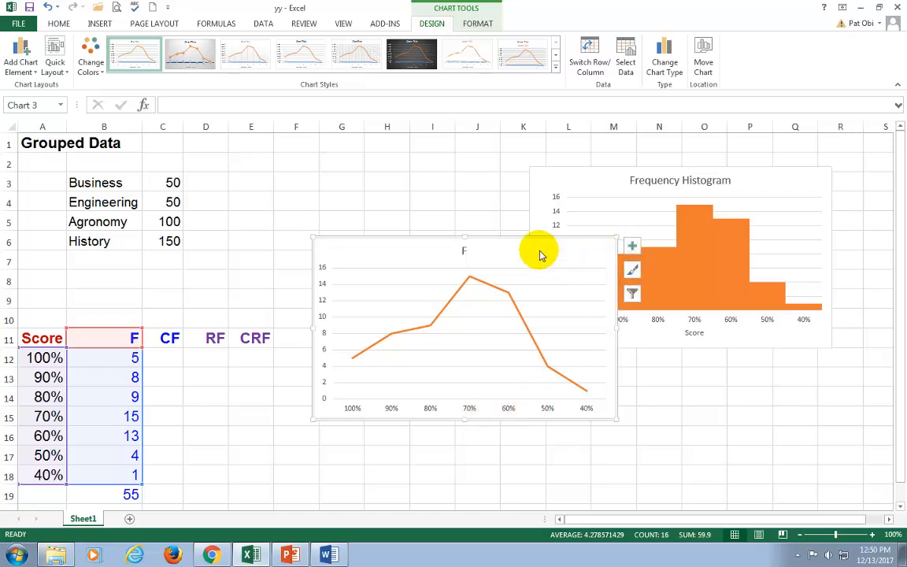
pyautogui.click(463, 478)
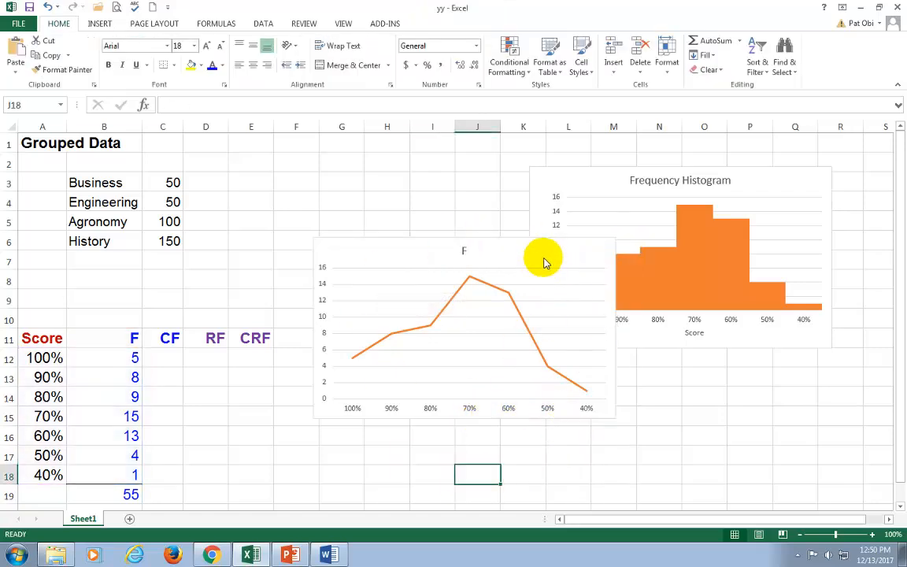
pyautogui.moveTo(543, 258); pyautogui.dragTo(617, 172)
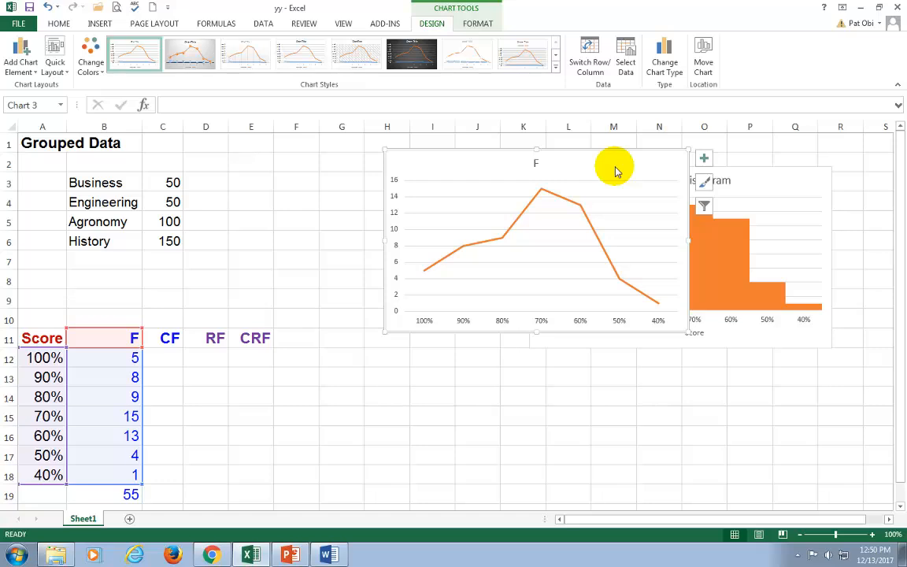
# Step: Switch to PowerPoint and present slides 31 and 32 to examine the frequency polygon and the cumulative and relative frequency table
pyautogui.hotkey('alt', 'Tab')
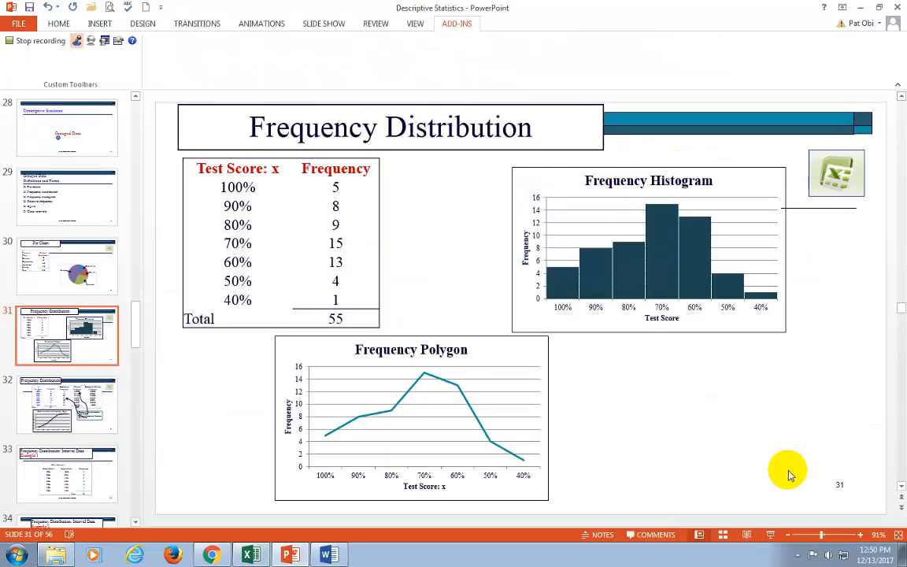
pyautogui.click(770, 537)
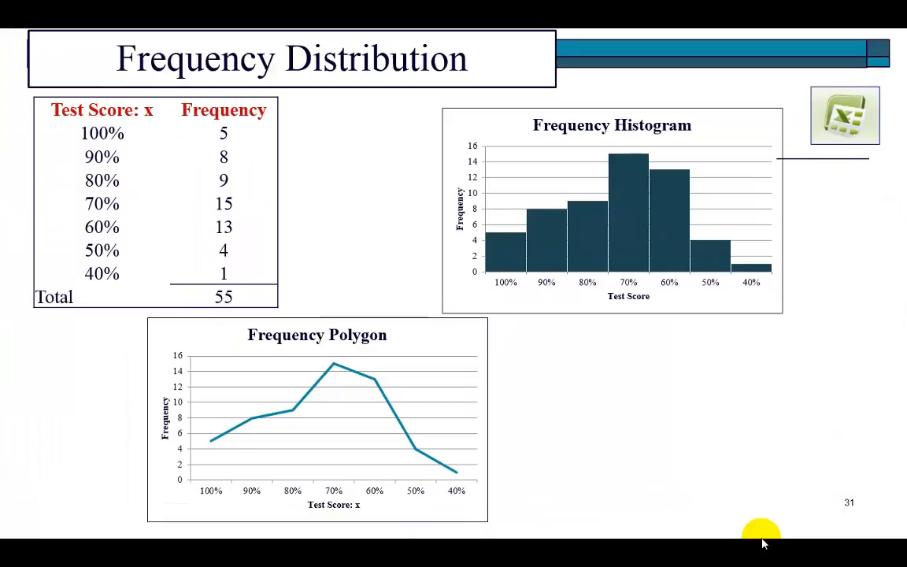
pyautogui.click(763, 542)
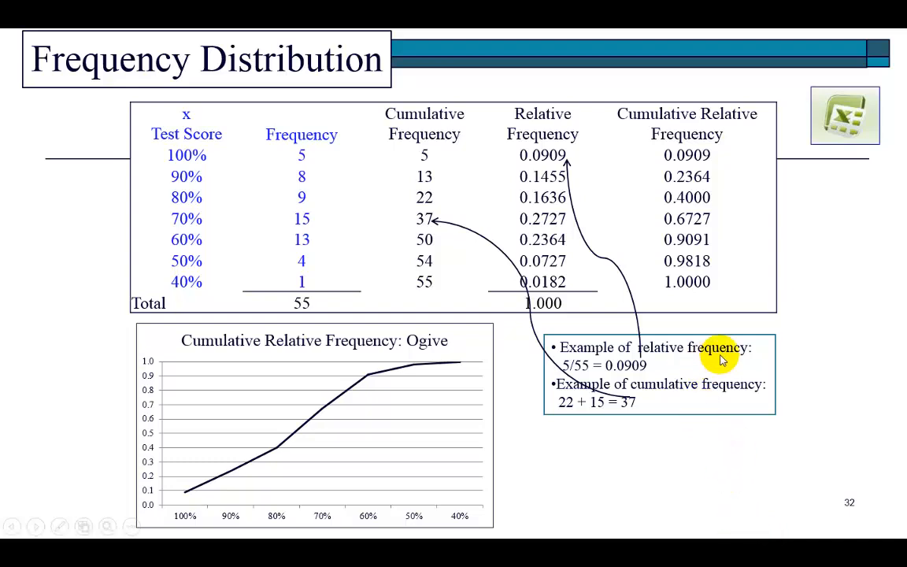
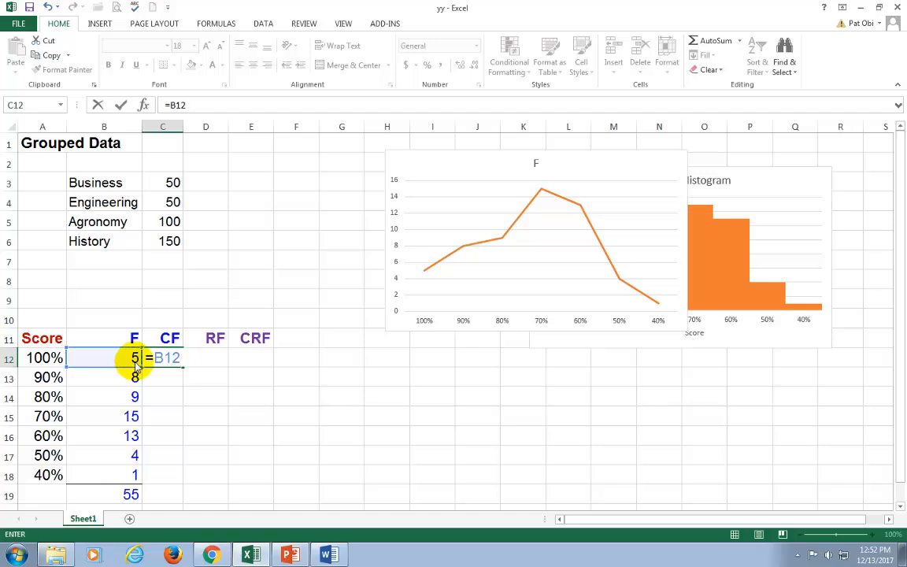
# Step: Compute the CF column with =B12 in C12 and =C12+B13 in C13, filling the latter down to C18
pyautogui.press('Return')
pyautogui.press('Up')
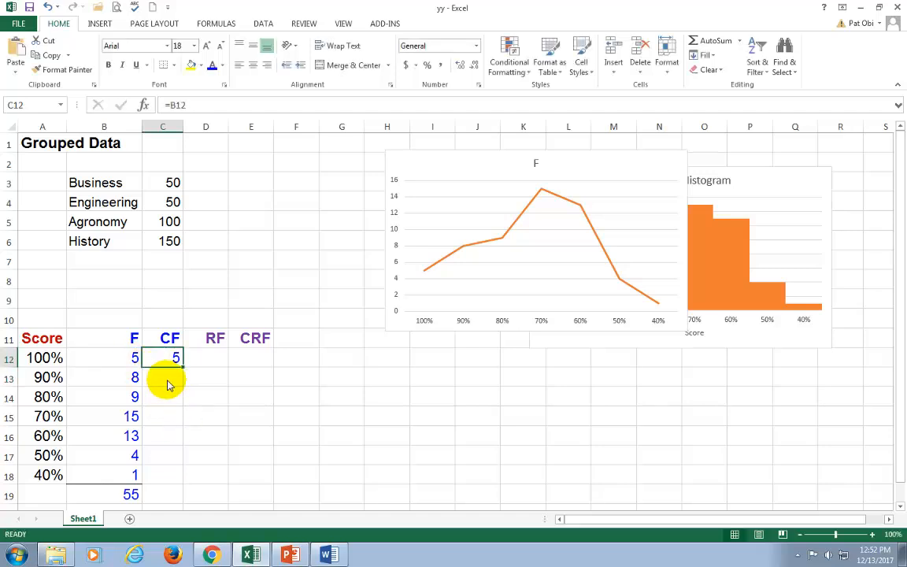
pyautogui.click(167, 383)
pyautogui.write('=')
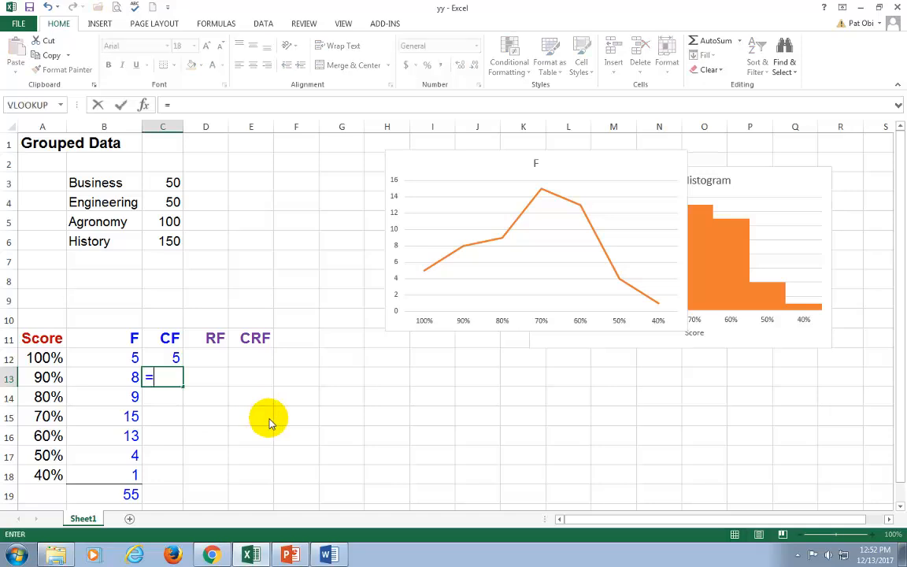
pyautogui.click(175, 358)
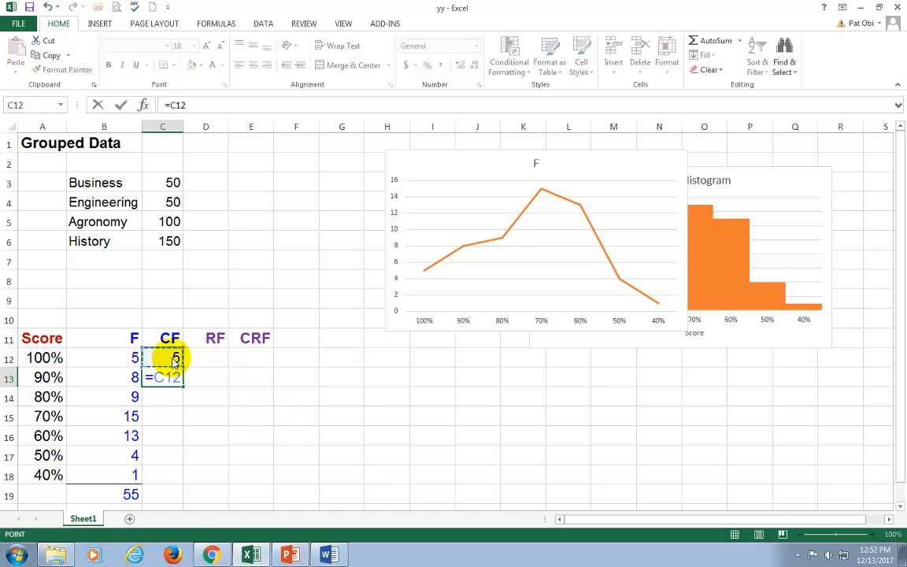
pyautogui.click(123, 382)
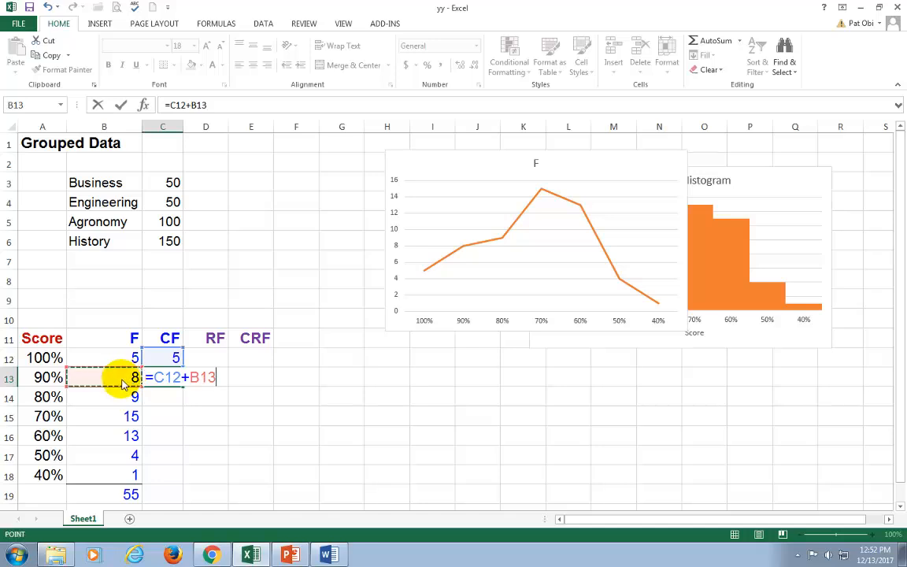
pyautogui.press('Return')
pyautogui.press('Up')
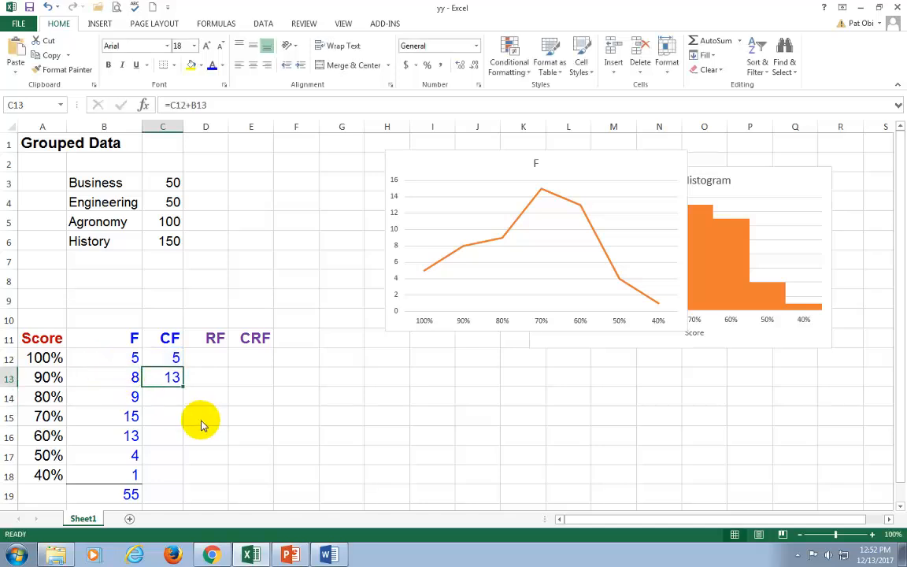
pyautogui.doubleClick(181, 386)
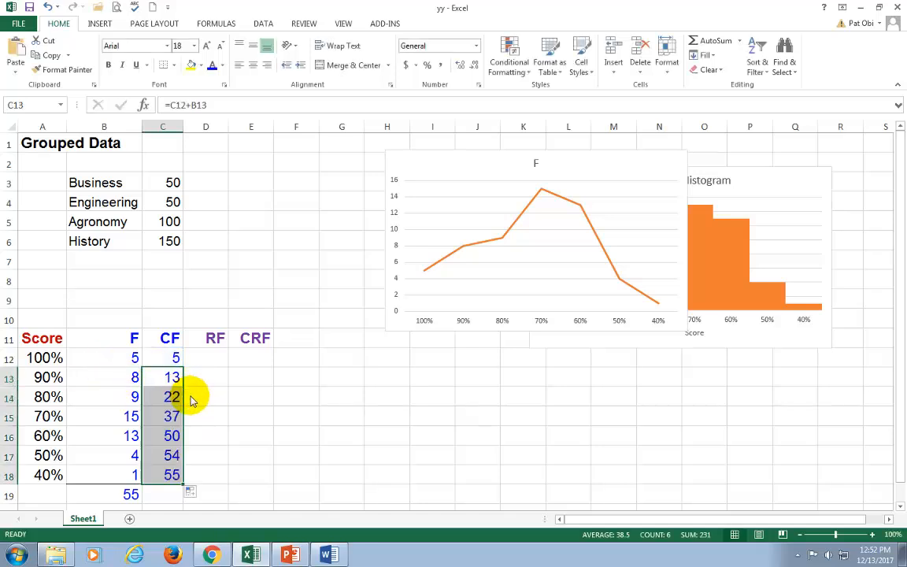
# Step: Enter =B12/B19 in D12 as the relative frequency of the 100% score
pyautogui.click(210, 360)
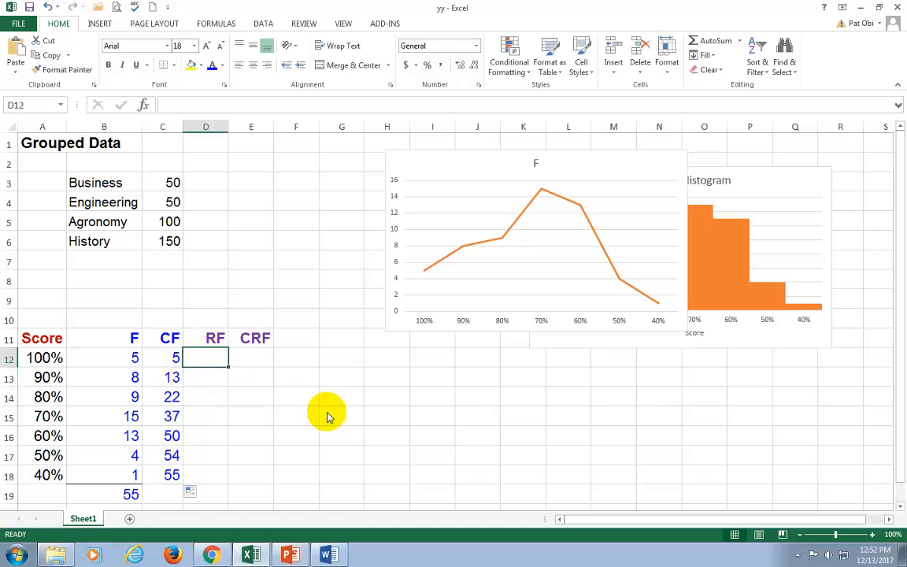
pyautogui.write('=')
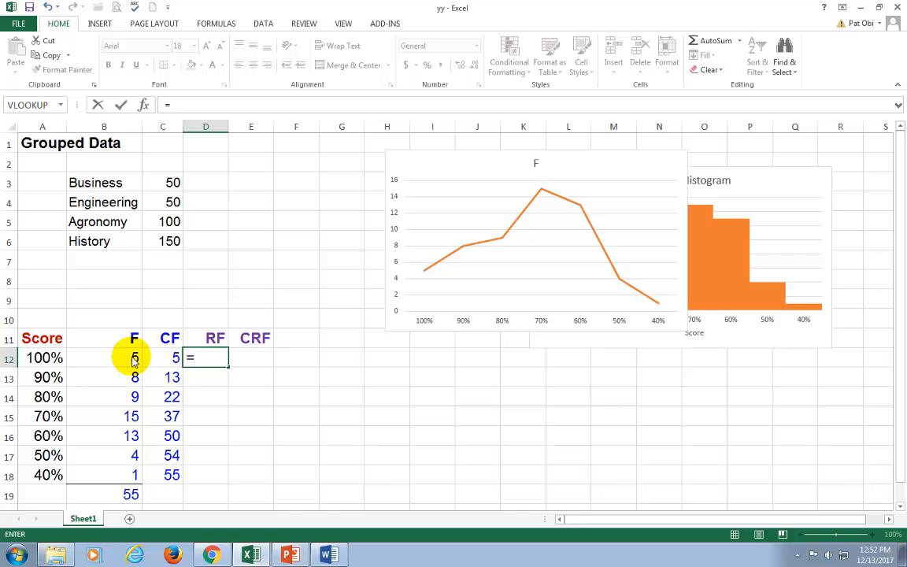
pyautogui.click(134, 359)
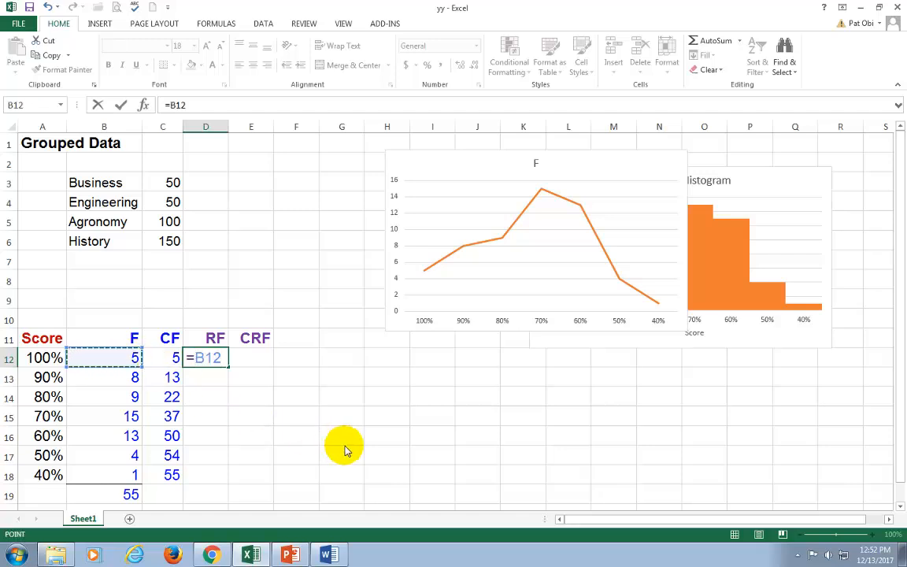
pyautogui.write('/')
pyautogui.click(130, 495)
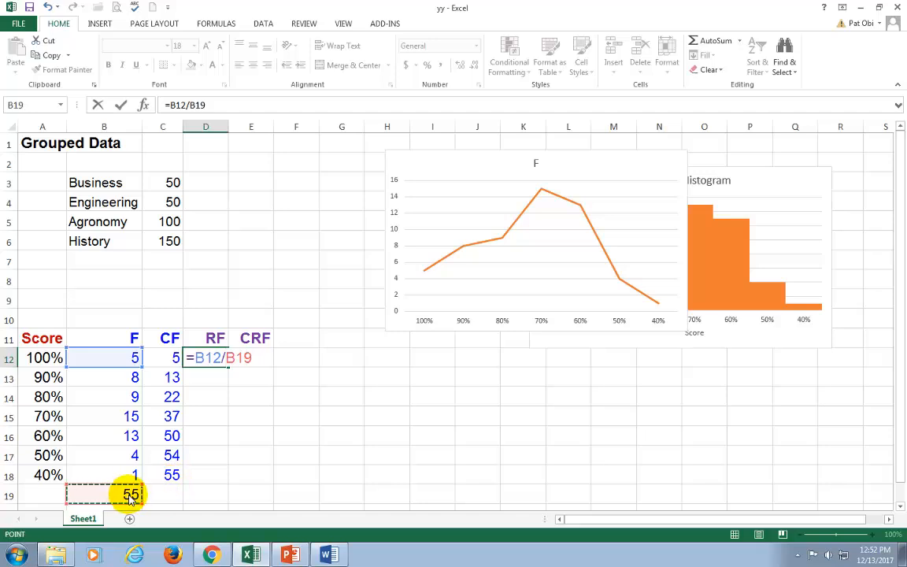
pyautogui.press('Return')
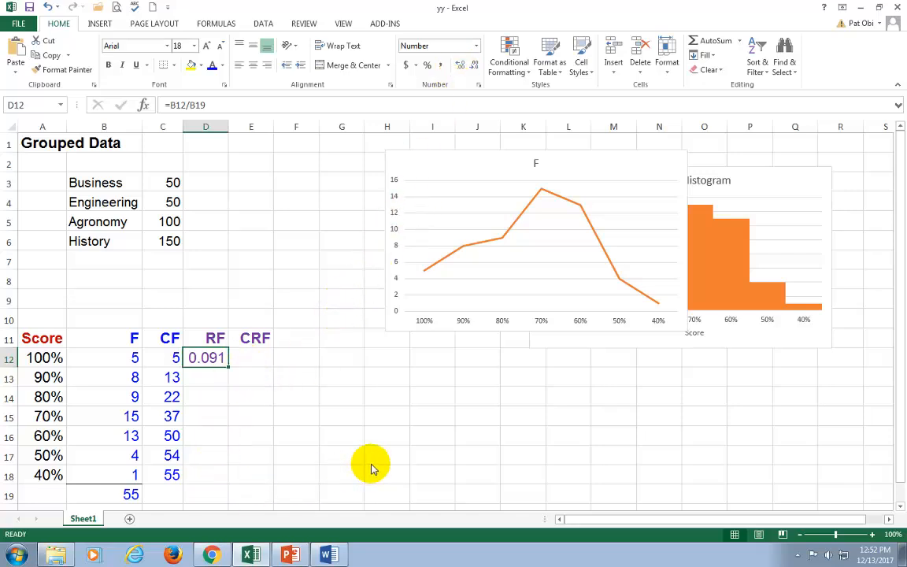
# Step: Make the total's reference absolute in the D12 formula so it reads =B12/$B$19
pyautogui.press('F2')
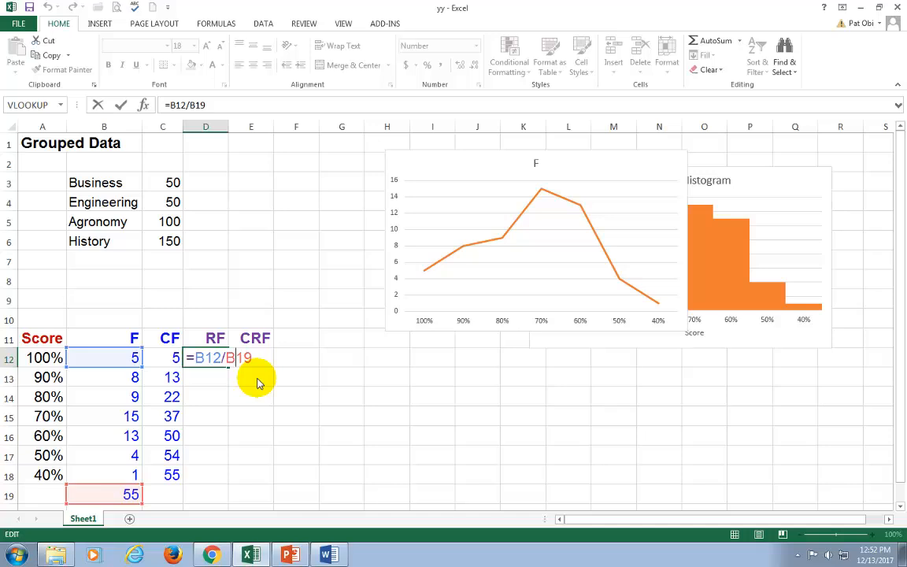
pyautogui.press('F4')
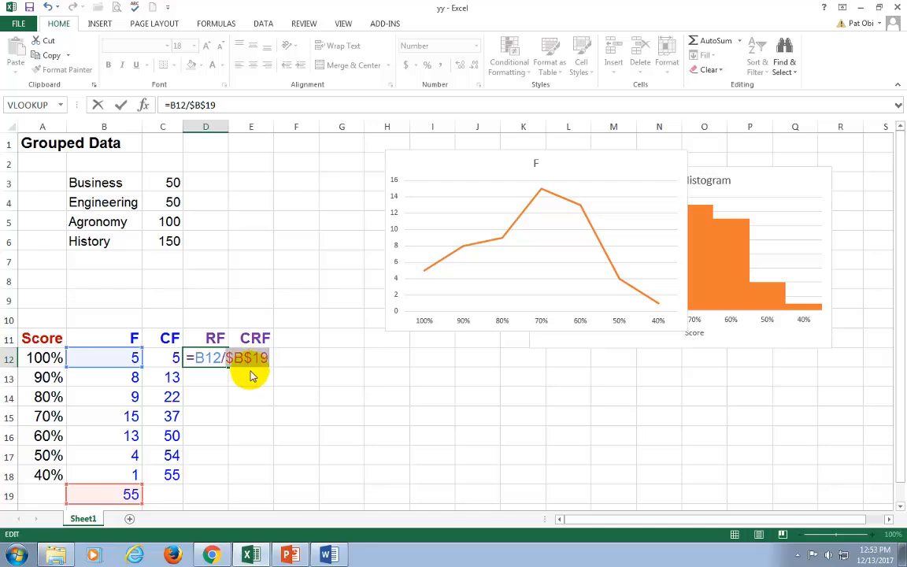
pyautogui.press('Return')
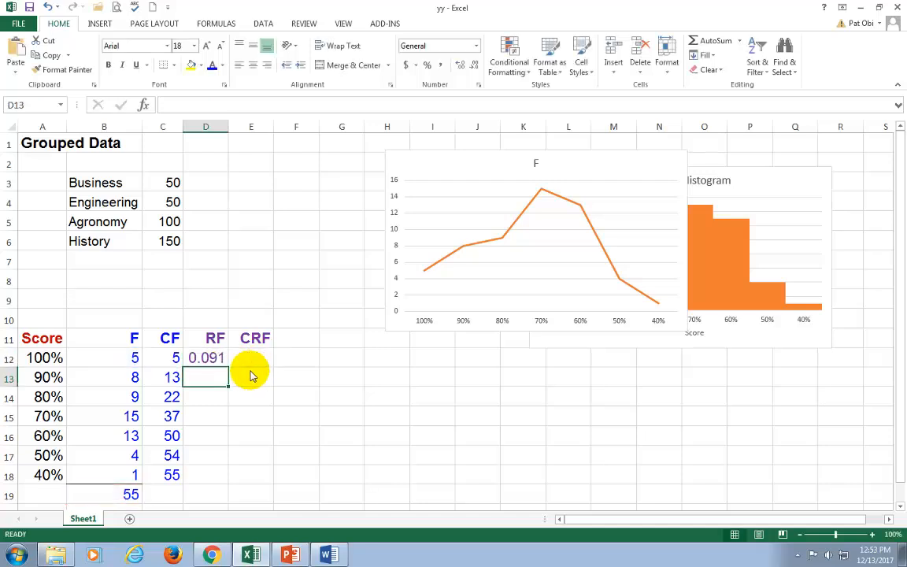
# Step: Fill the relative frequency formula in D12 down to D18
pyautogui.press('Up')
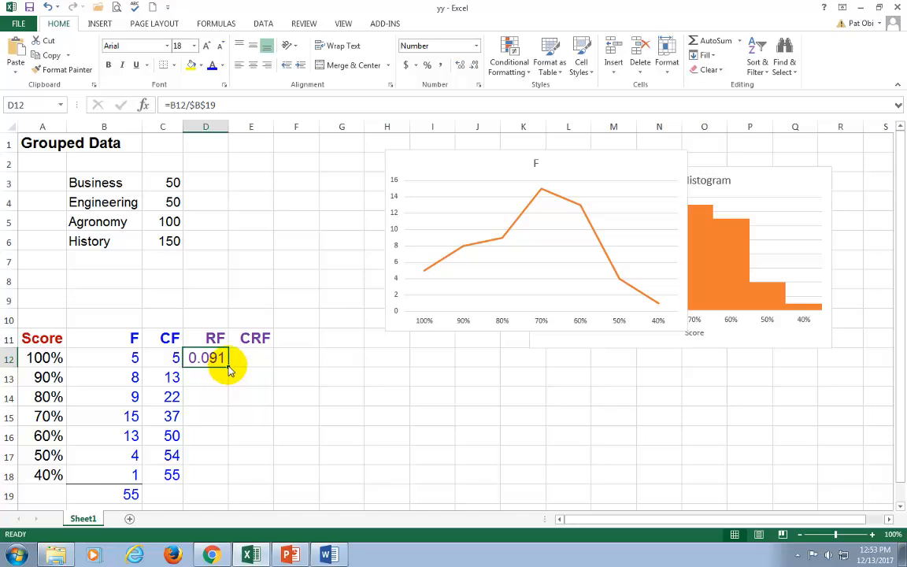
pyautogui.doubleClick(228, 368)
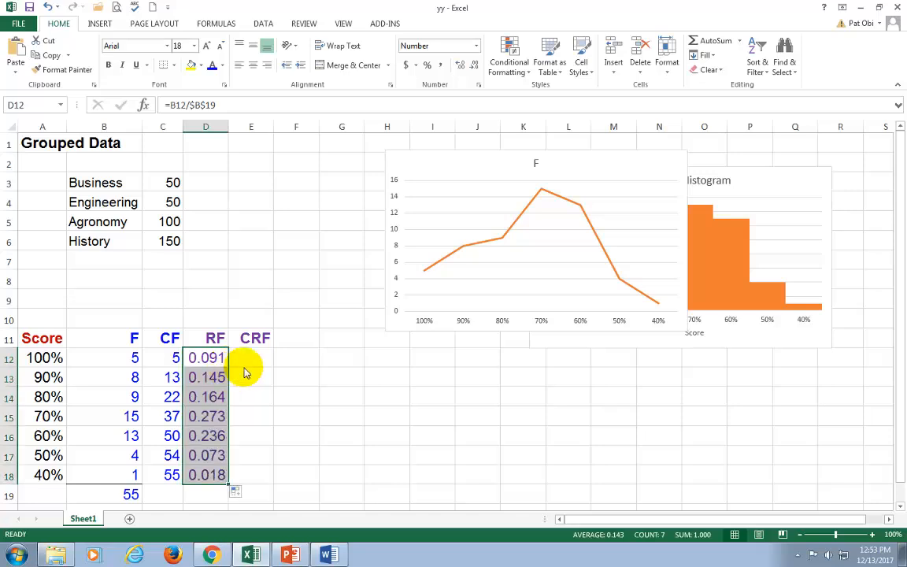
# Step: Copy the CF formulas from C12:C18 into the CRF column at E12:E18 and format them as numbers with three decimals
pyautogui.click(252, 358)
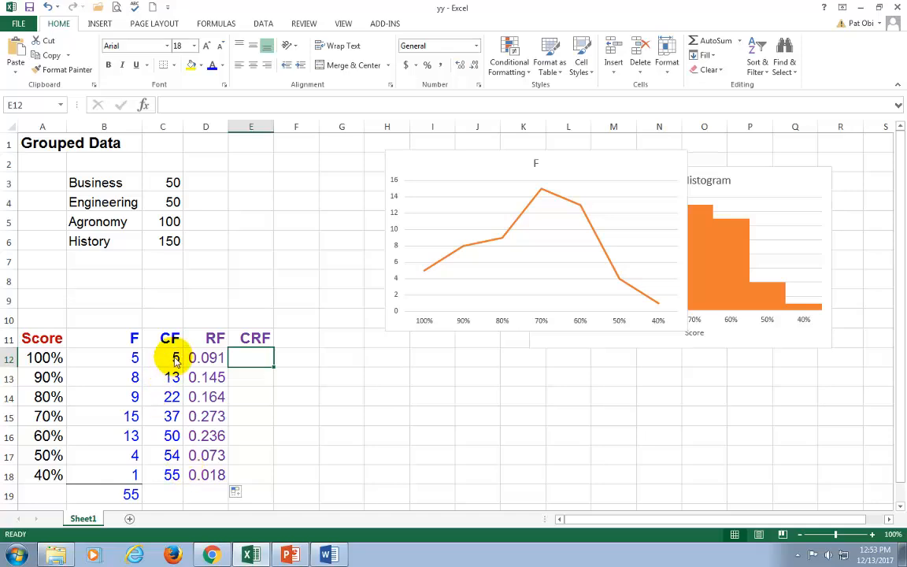
pyautogui.moveTo(177, 358); pyautogui.dragTo(181, 471)
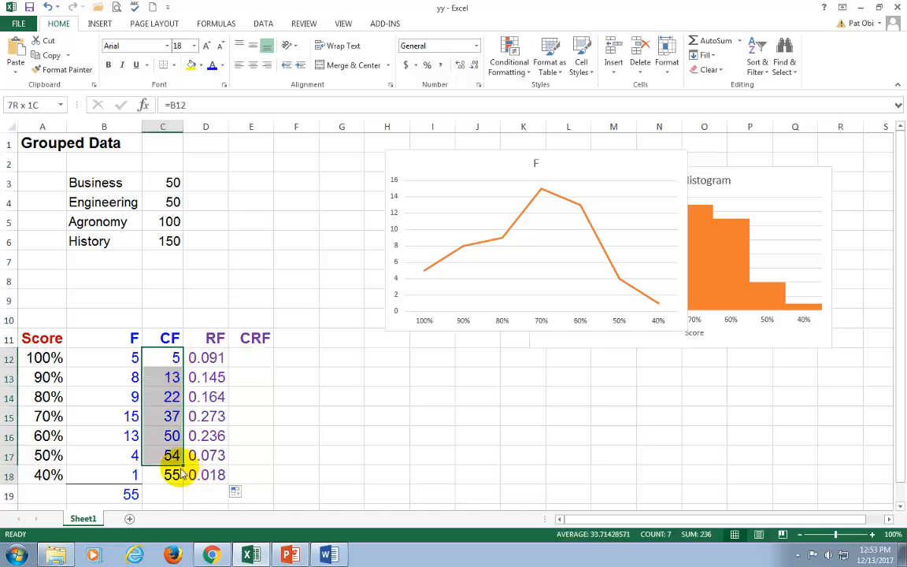
pyautogui.click(51, 55)
pyautogui.click(250, 358)
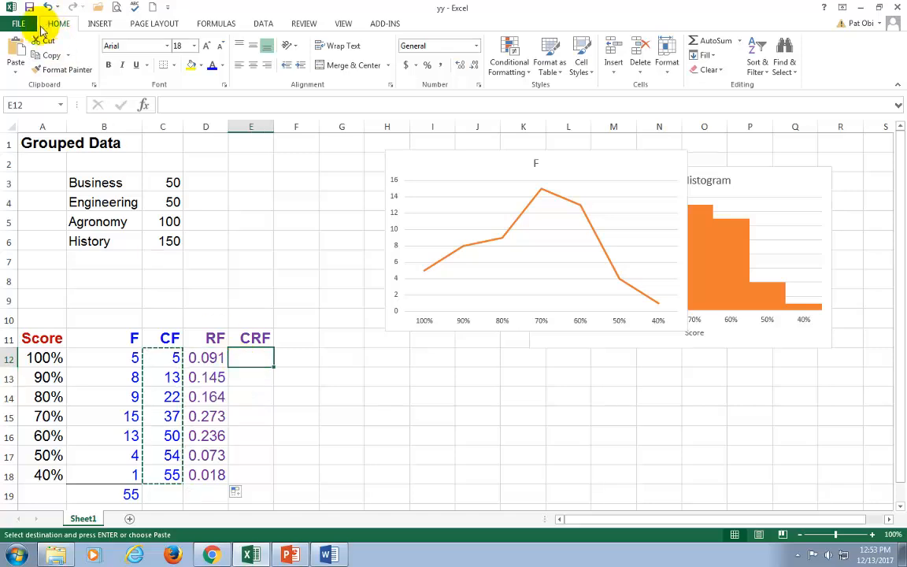
pyautogui.click(16, 48)
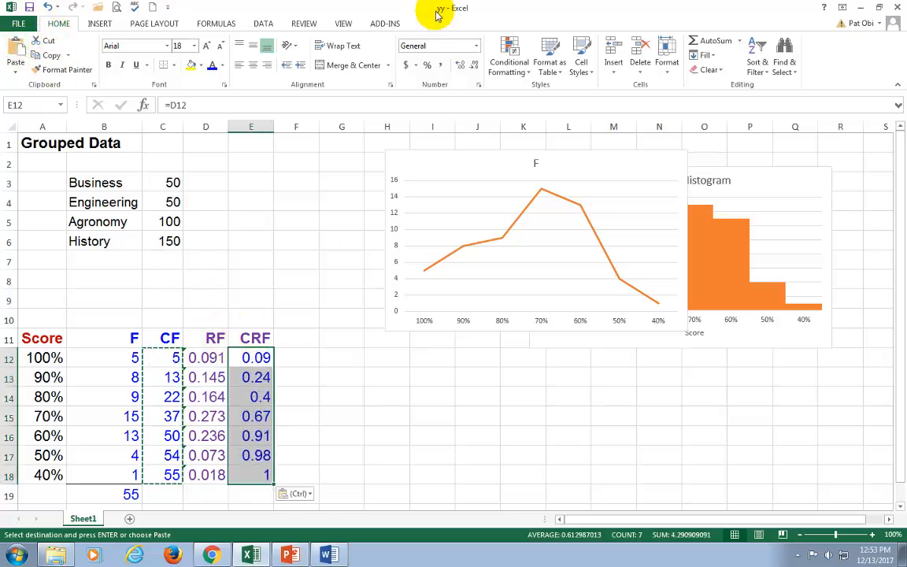
pyautogui.click(447, 64)
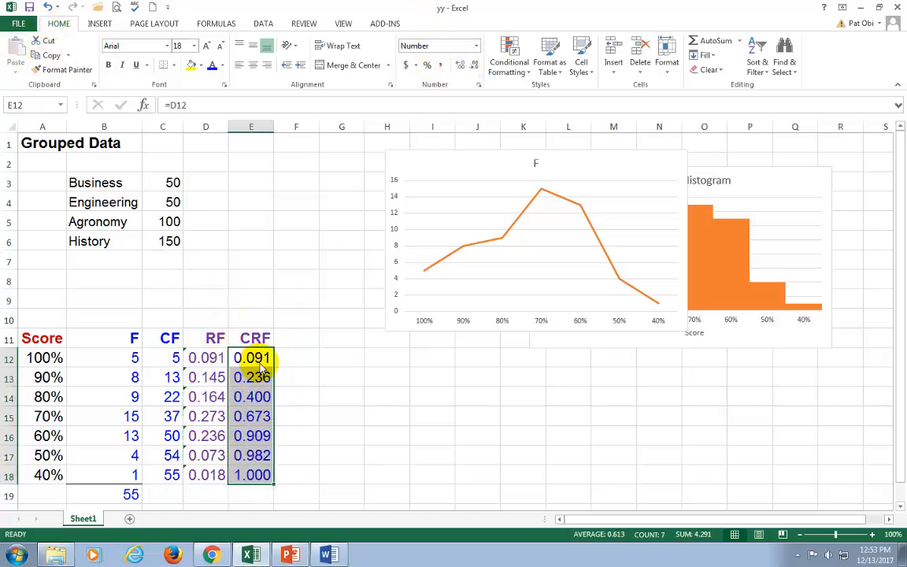
# Step: Clear E12:E18 and enter =D12 in E12 as the first cumulative relative frequency
pyautogui.press('Delete')
pyautogui.press('Up')
pyautogui.press('Down')
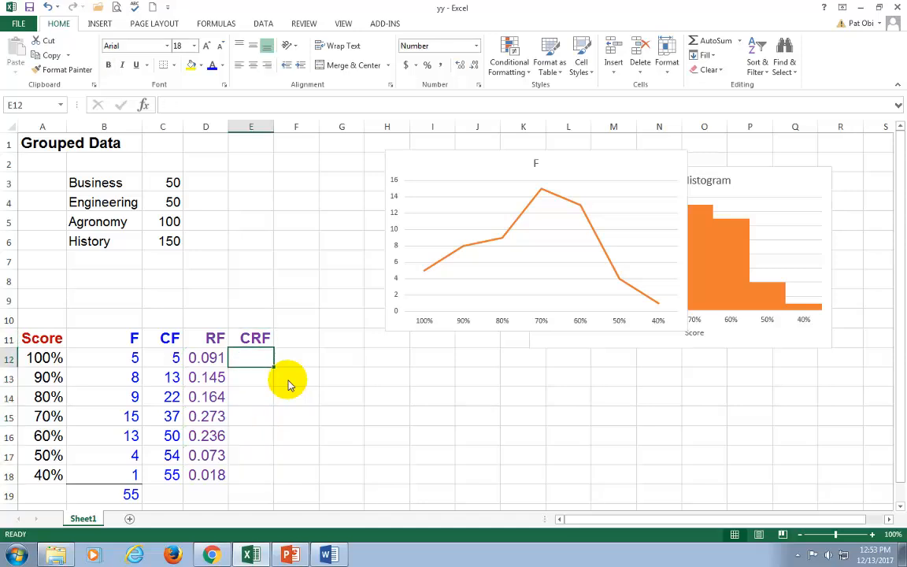
pyautogui.write('=')
pyautogui.press('Left')
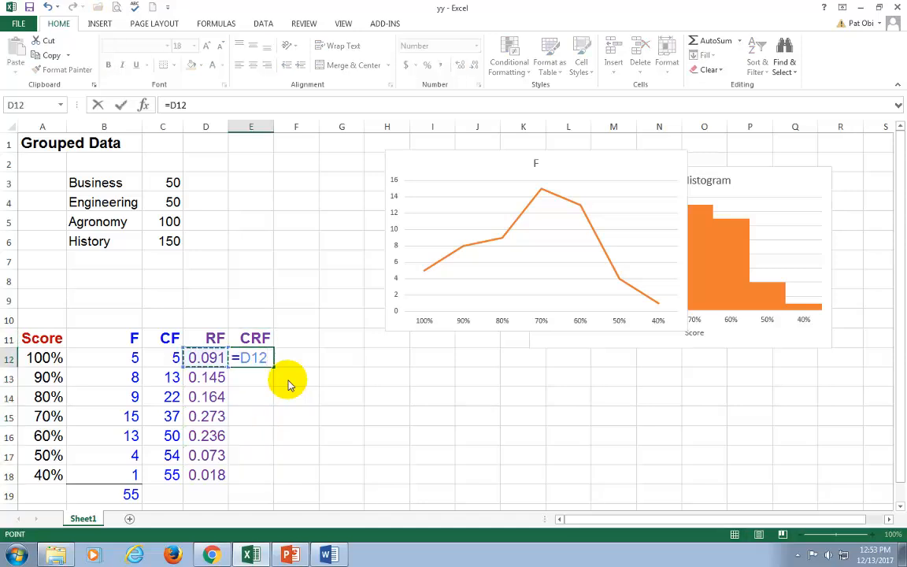
pyautogui.press('Return')
# Step: Enter =E12+D13 in E13 and fill it down to E18
pyautogui.write('=')
pyautogui.press('Up')
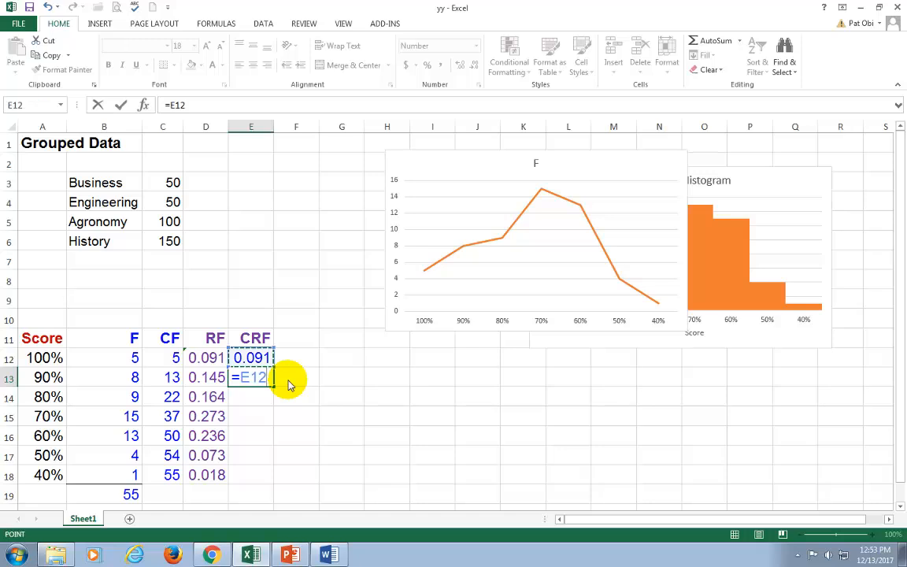
pyautogui.write('+')
pyautogui.click(210, 380)
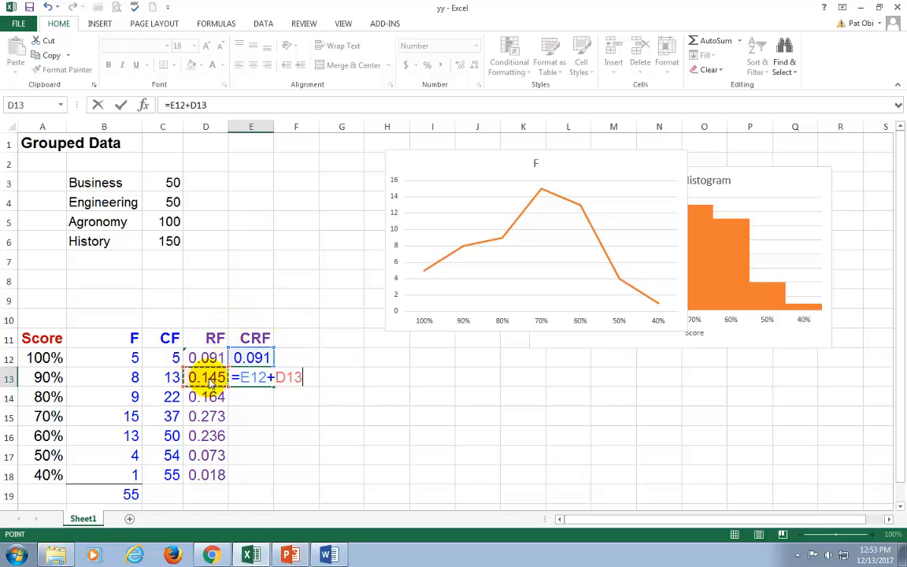
pyautogui.press('Return')
pyautogui.press('Up')
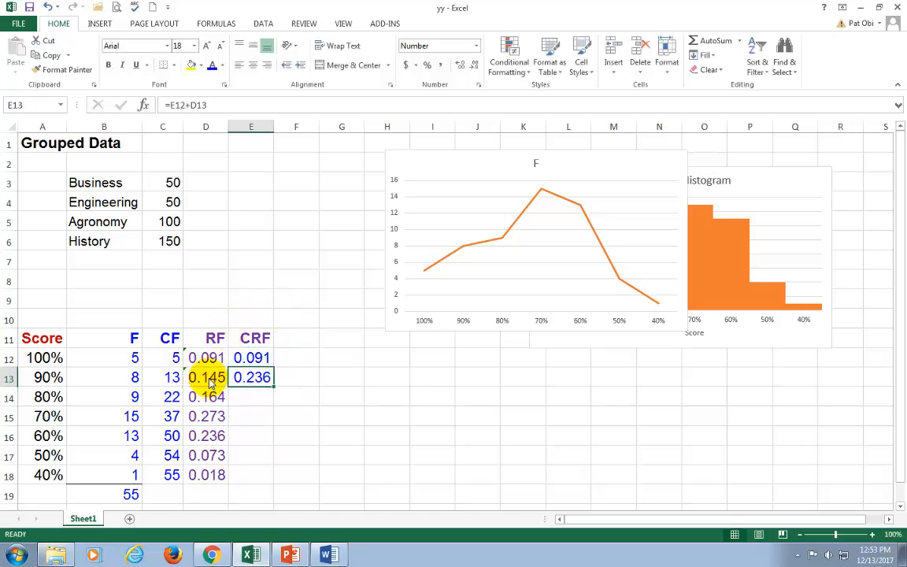
pyautogui.doubleClick(272, 387)
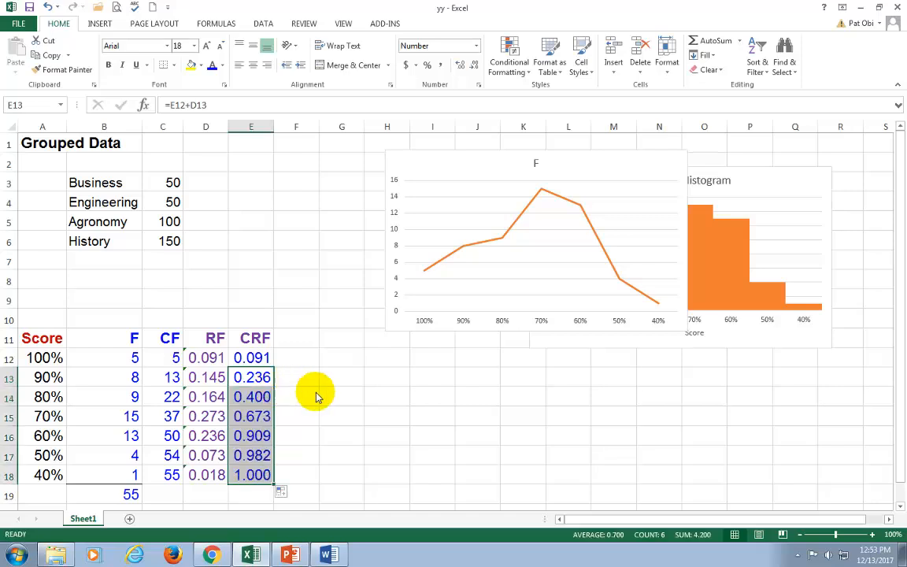
pyautogui.click(342, 393)
# Step: Insert a basic 2-D line chart from the Score and F columns in A11:B18
pyautogui.scroll(-1, 342, 393)
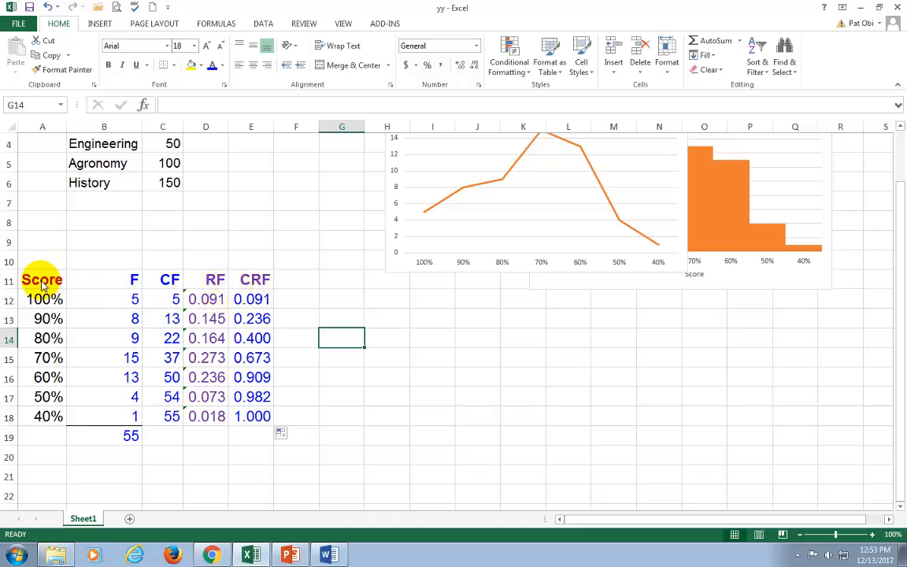
pyautogui.moveTo(36, 276); pyautogui.dragTo(117, 416)
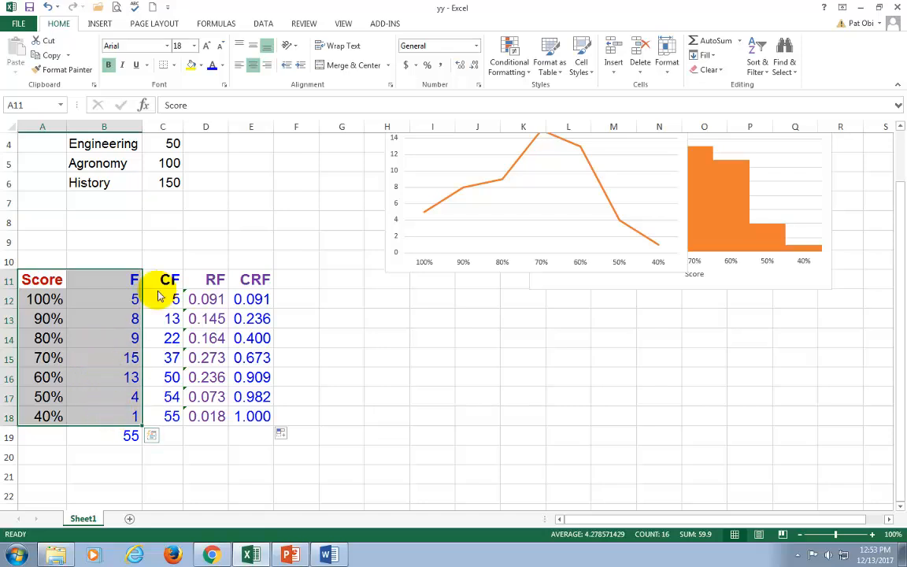
pyautogui.click(99, 24)
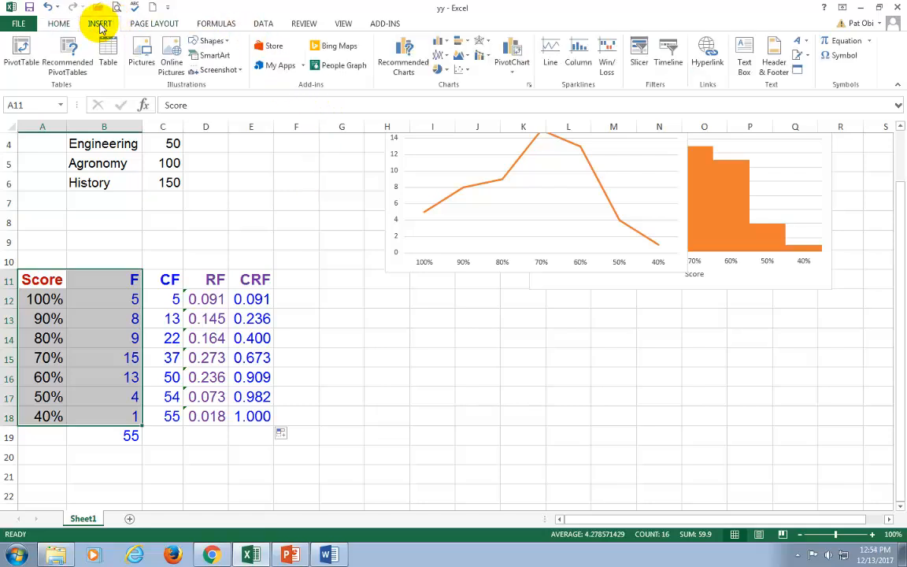
pyautogui.click(439, 56)
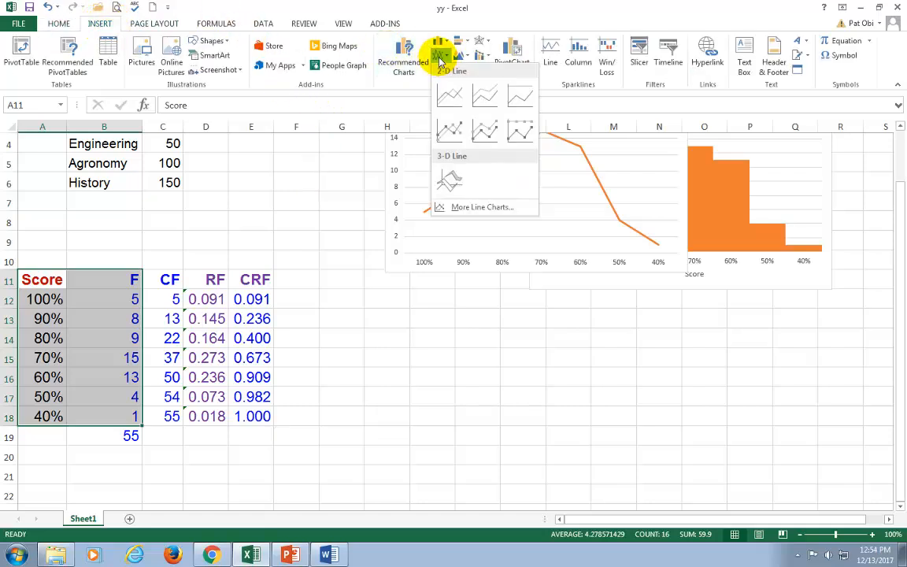
pyautogui.click(450, 95)
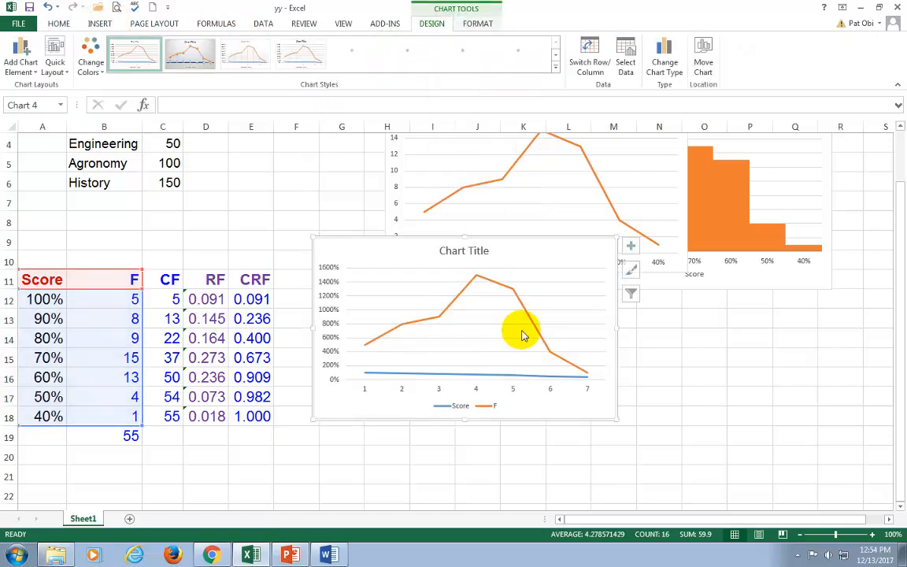
# Step: Remove the Score series from the new chart, use A12:A18 as its axis labels, and place it below the frequency polygon
pyautogui.rightClick(573, 401)
pyautogui.click(608, 264)
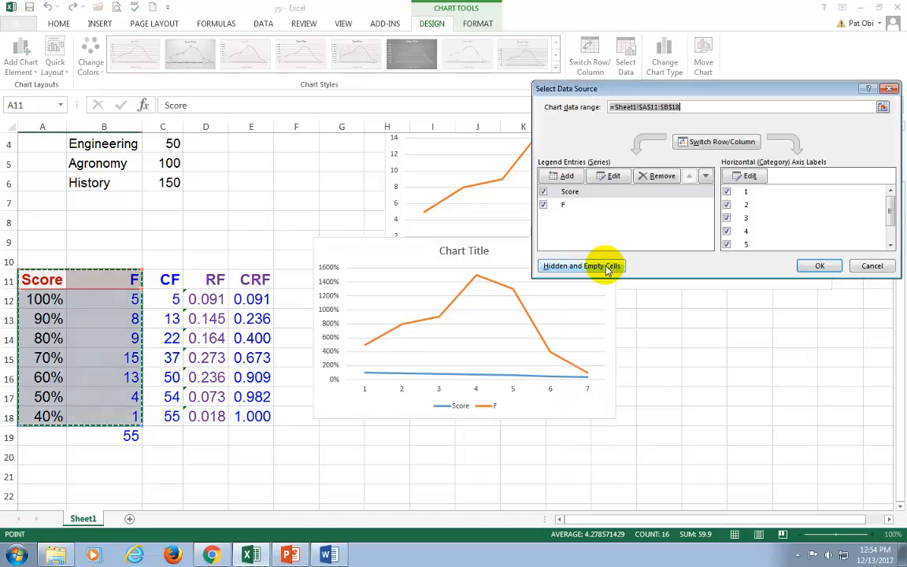
pyautogui.click(658, 177)
pyautogui.click(747, 176)
pyautogui.moveTo(43, 299); pyautogui.dragTo(43, 416)
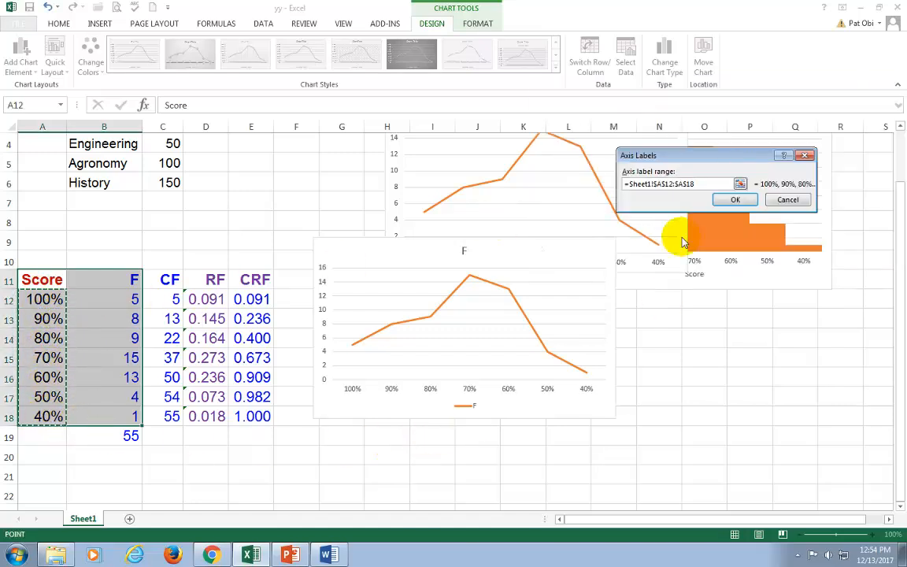
pyautogui.click(735, 199)
pyautogui.click(815, 268)
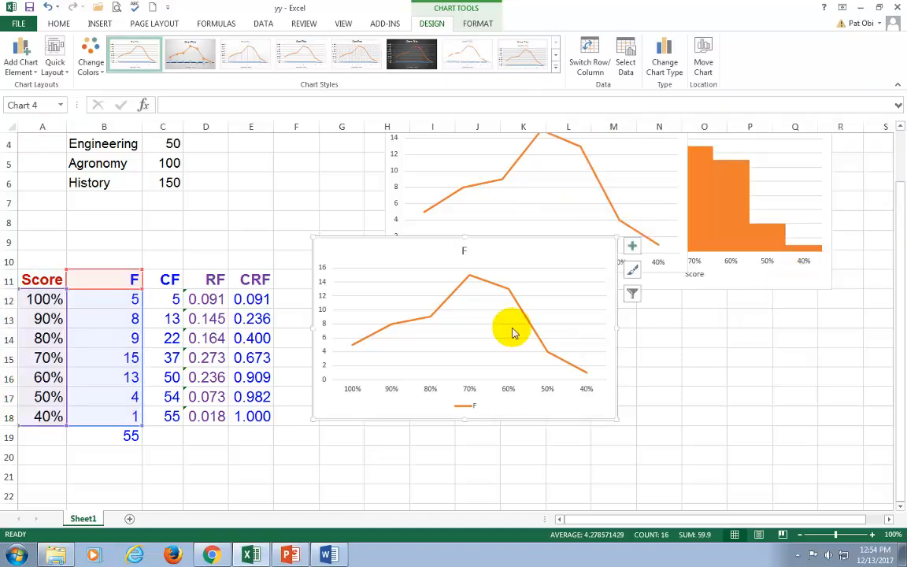
pyautogui.moveTo(356, 255); pyautogui.dragTo(454, 309)
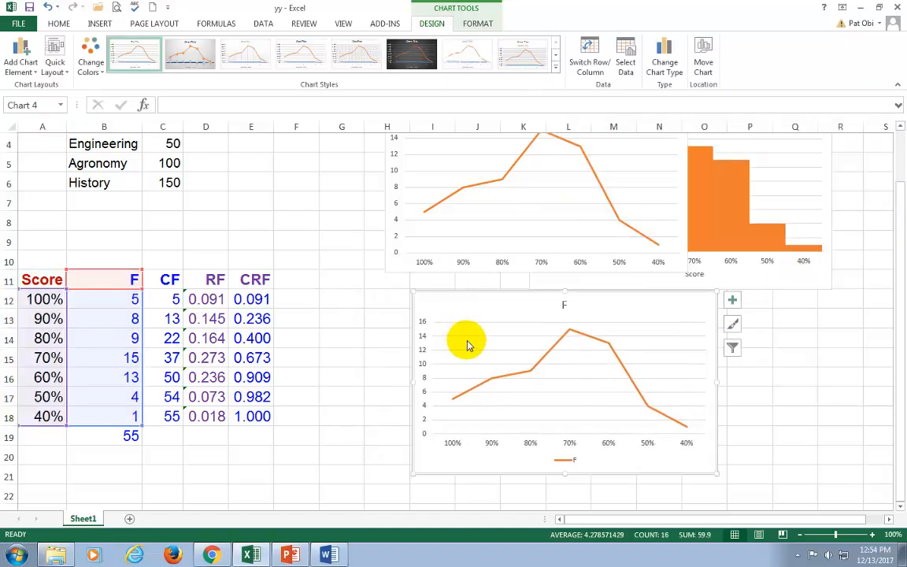
# Step: Re-point the lower chart's series from F to the CF column, then to the RF column, to view each curve
pyautogui.click(524, 370)
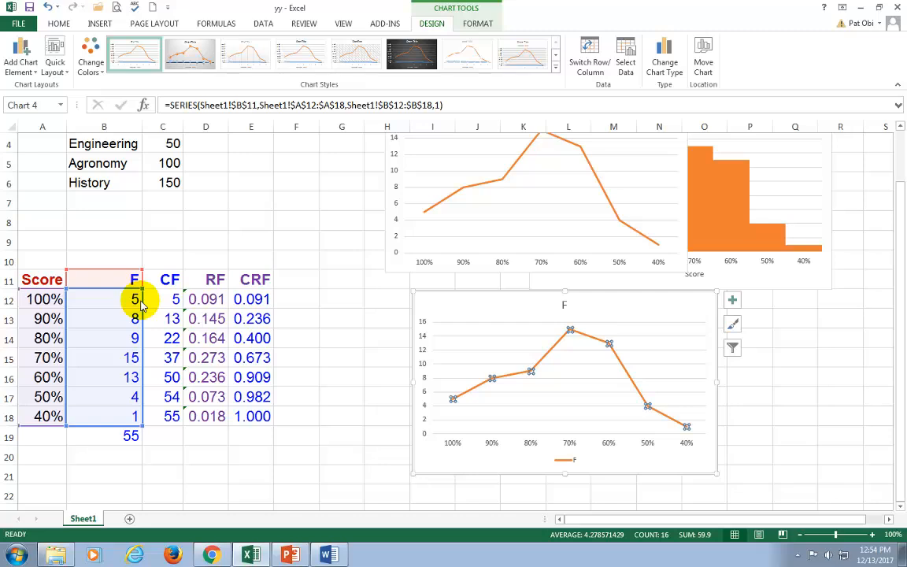
pyautogui.moveTo(141, 305); pyautogui.dragTo(197, 299)
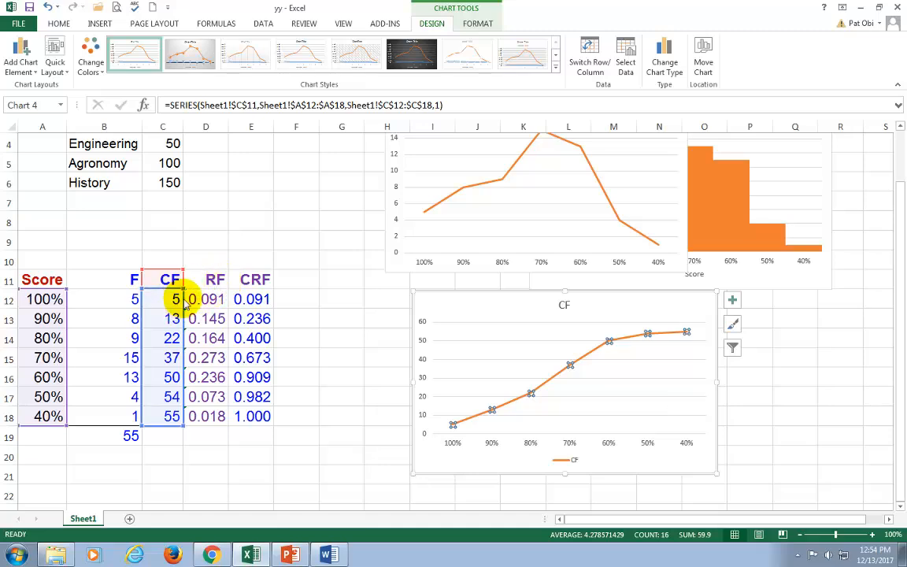
pyautogui.moveTo(185, 302); pyautogui.dragTo(199, 280)
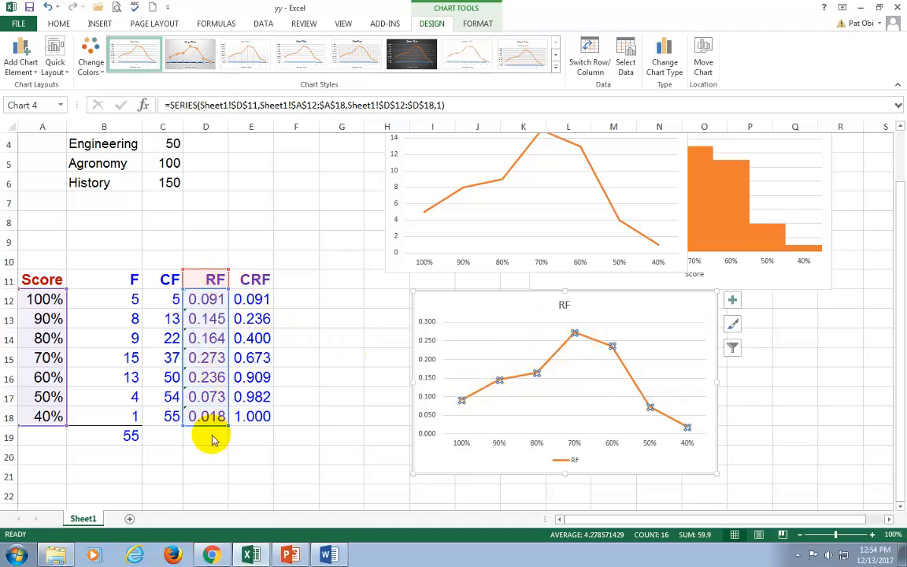
# Step: Compare the lower chart with the frequency polygon, then re-point its series to the CRF column in E11:E18
pyautogui.click(462, 190)
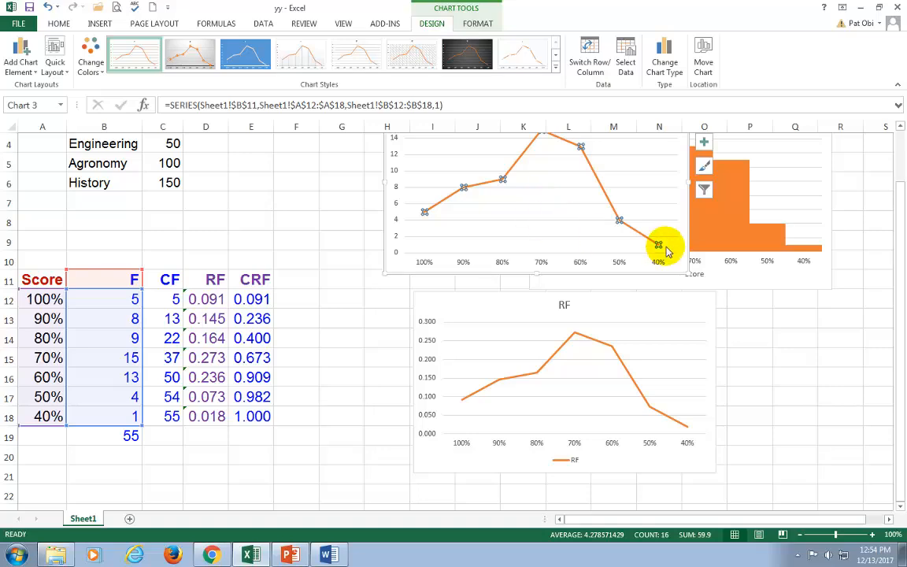
pyautogui.scroll(1, 661, 244)
pyautogui.scroll(-1, 583, 256)
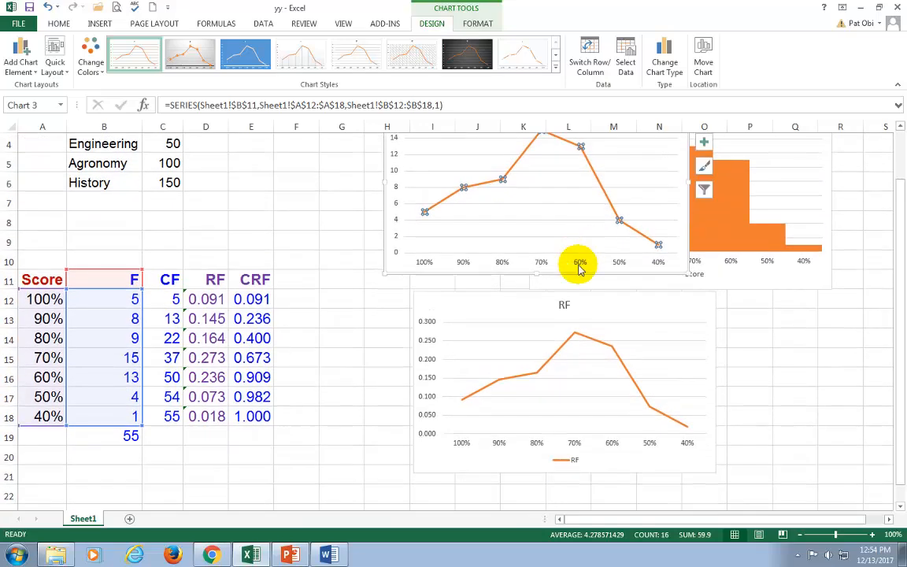
pyautogui.click(539, 376)
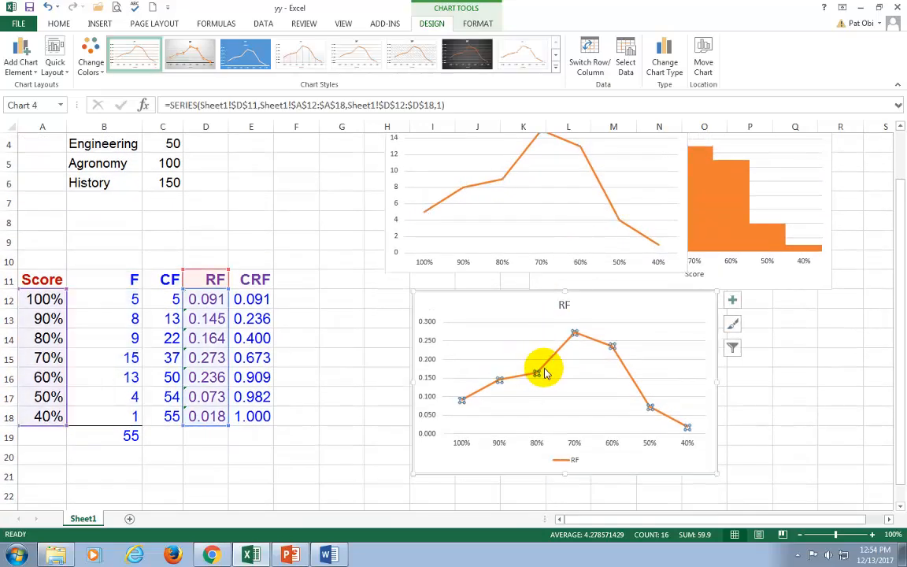
pyautogui.moveTo(227, 297); pyautogui.dragTo(254, 279)
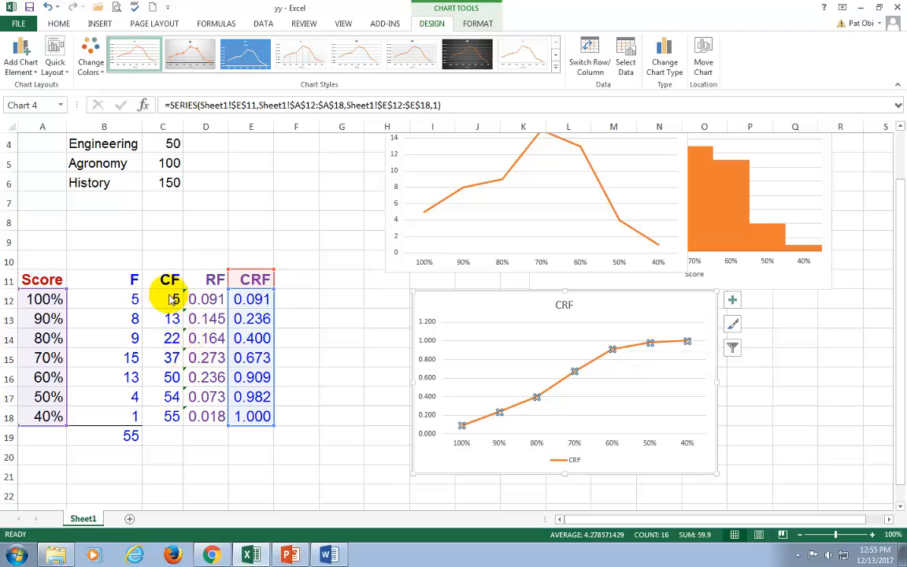
# Step: Highlight the CF column C11:C18 and then the CRF column E11:E18 to compare them with the ogive
pyautogui.moveTo(169, 279); pyautogui.dragTo(167, 416)
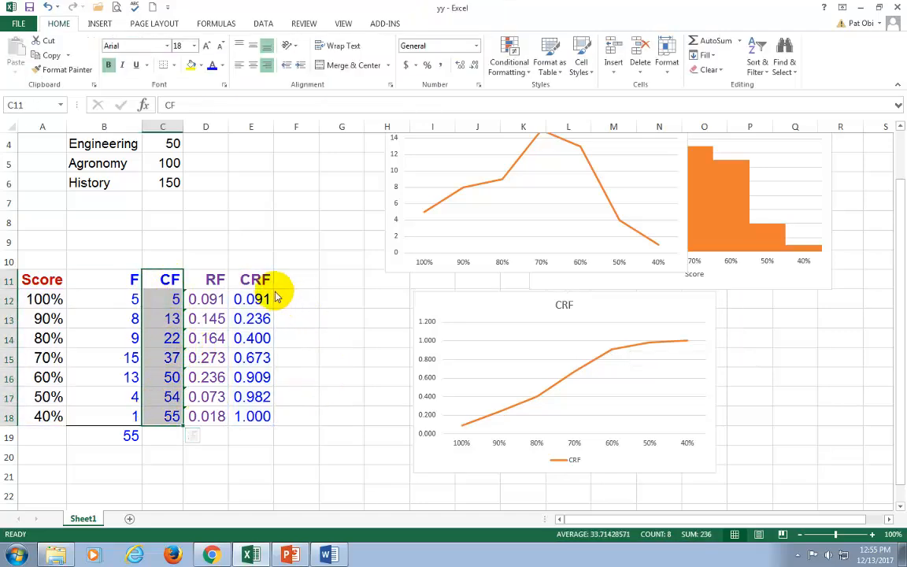
pyautogui.moveTo(256, 280); pyautogui.dragTo(230, 423)
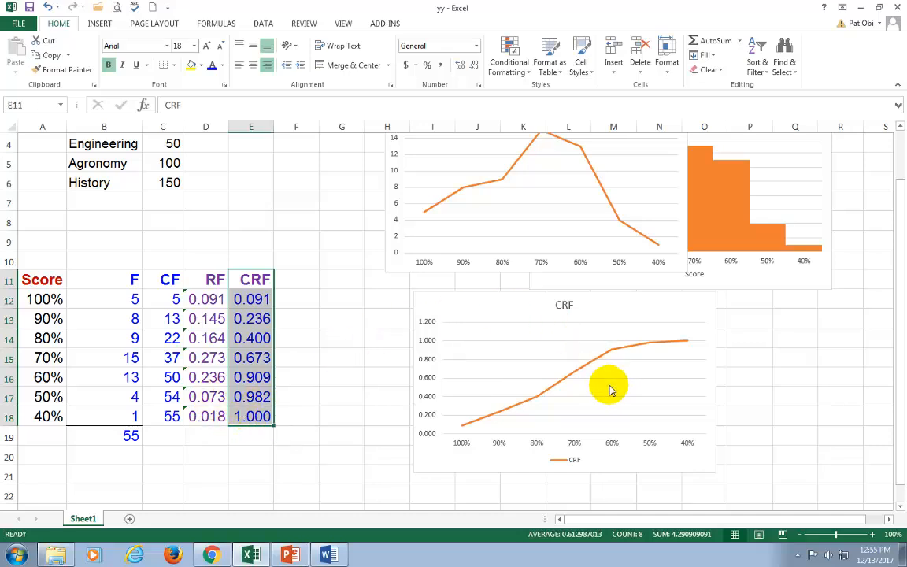
pyautogui.click(402, 405)
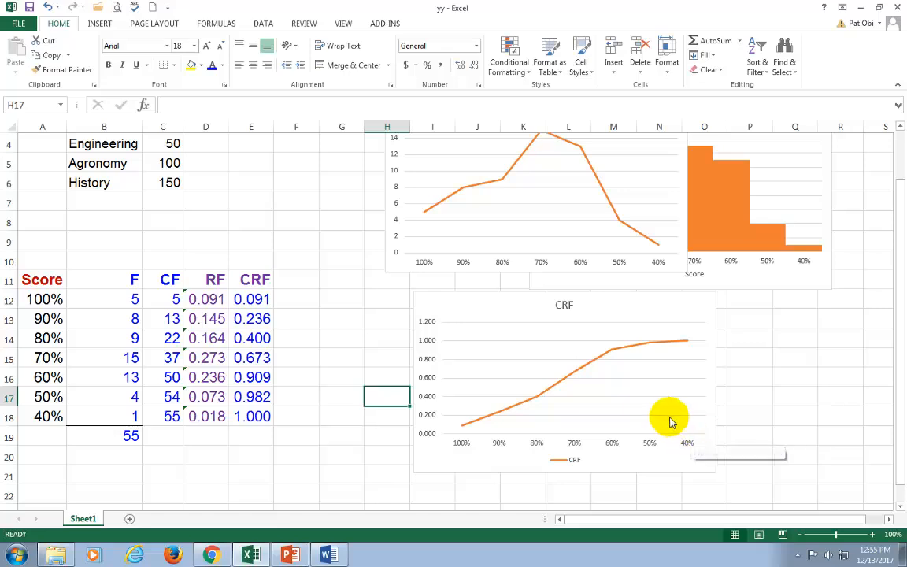
# Step: Switch to PowerPoint, present slide 32 and advance to slide 33 on interval data
pyautogui.click(290, 555)
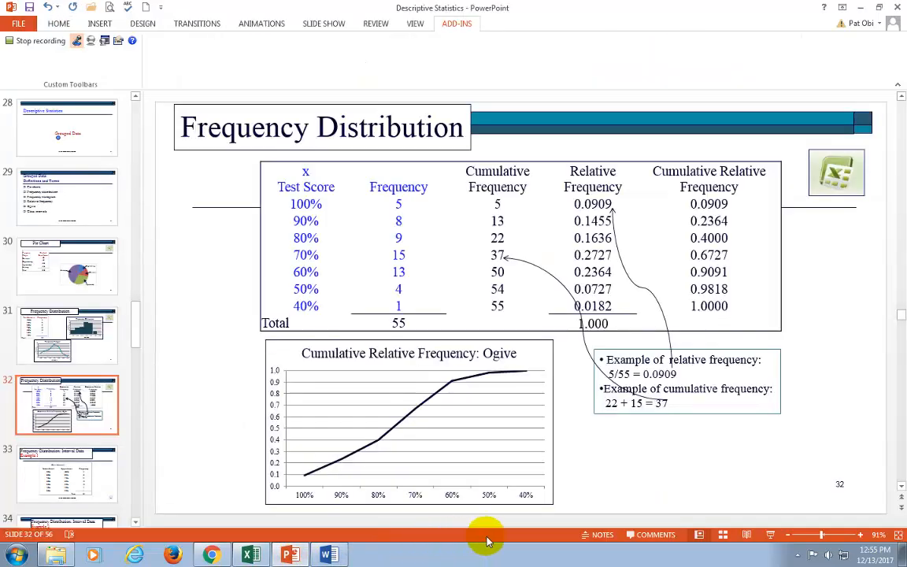
pyautogui.click(771, 536)
pyautogui.click(769, 533)
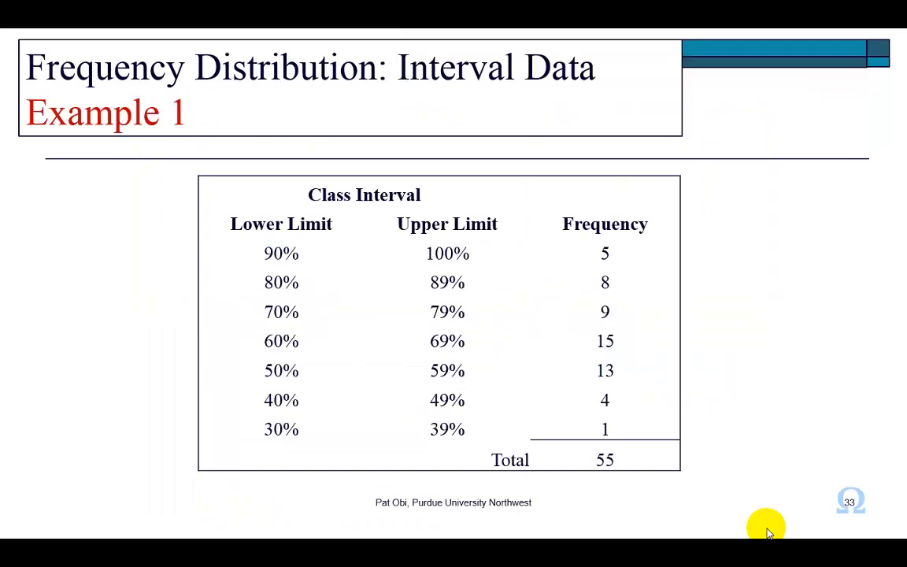